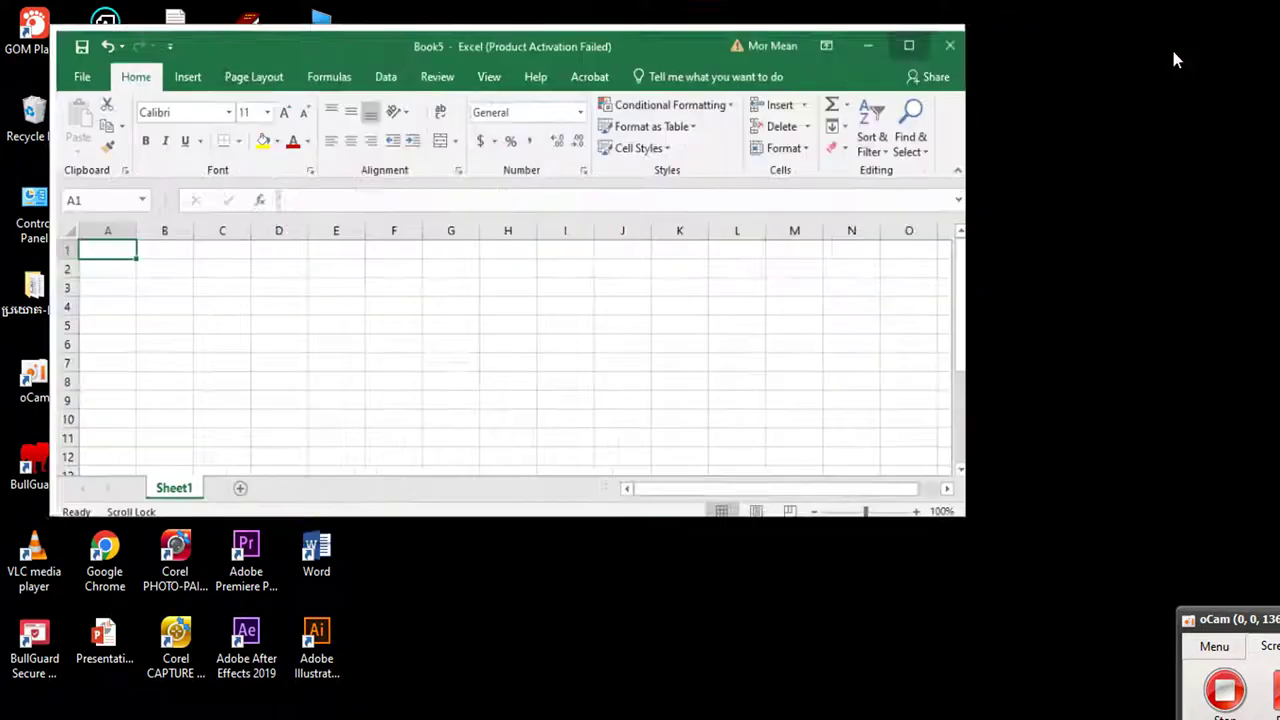
# Step: Maximize the blank Book5 Excel window to full screen
pyautogui.click(1173, 52)
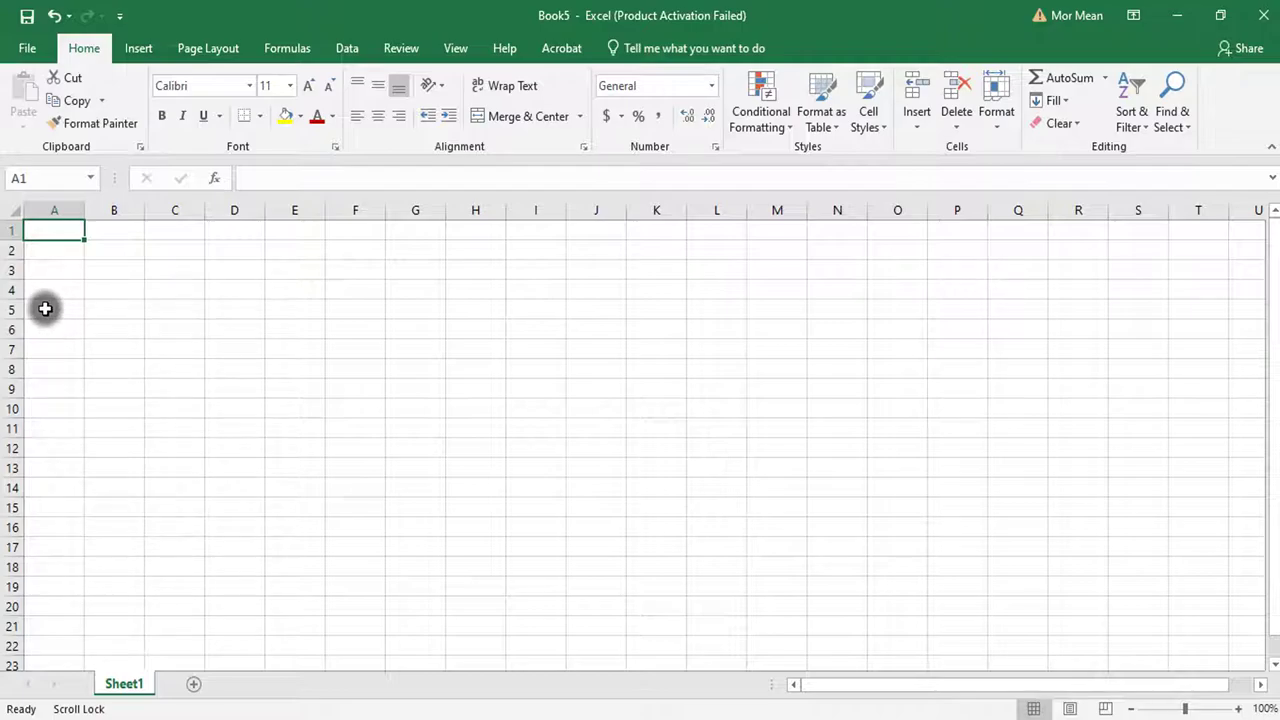
# Step: Enter the Khmer number heading in cell A5
pyautogui.click(45, 309)
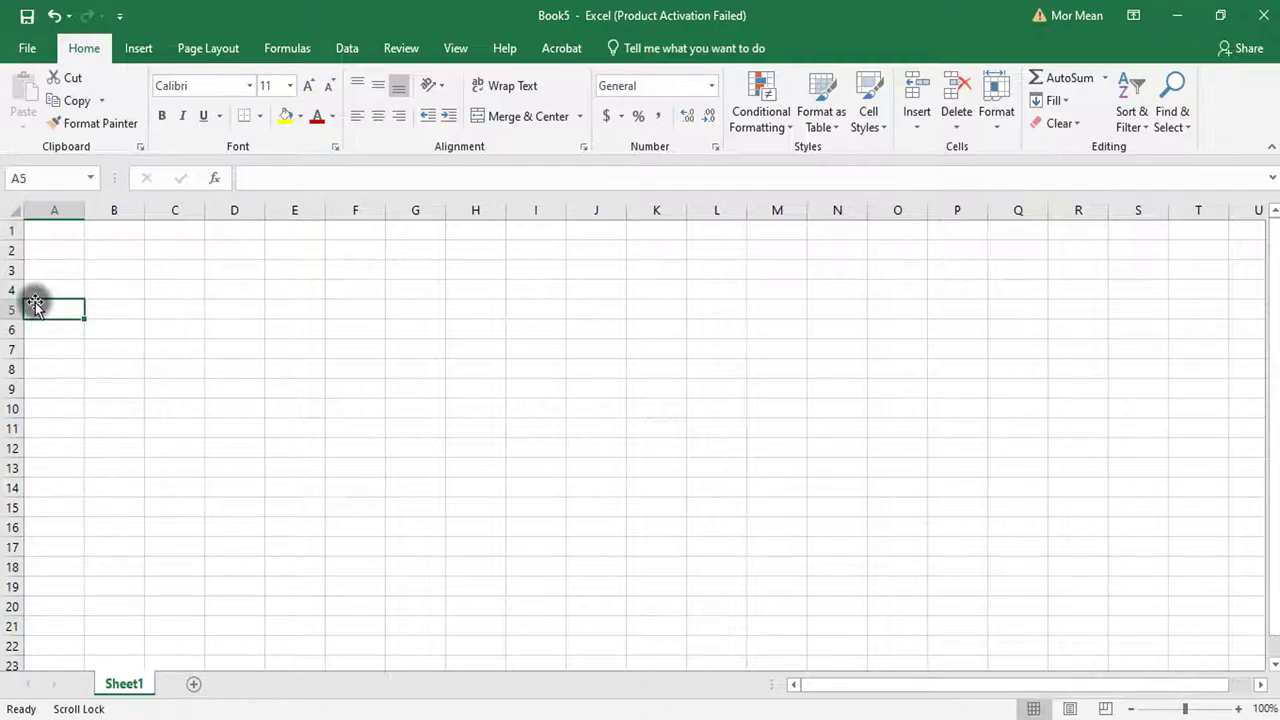
pyautogui.write('ក្ន')
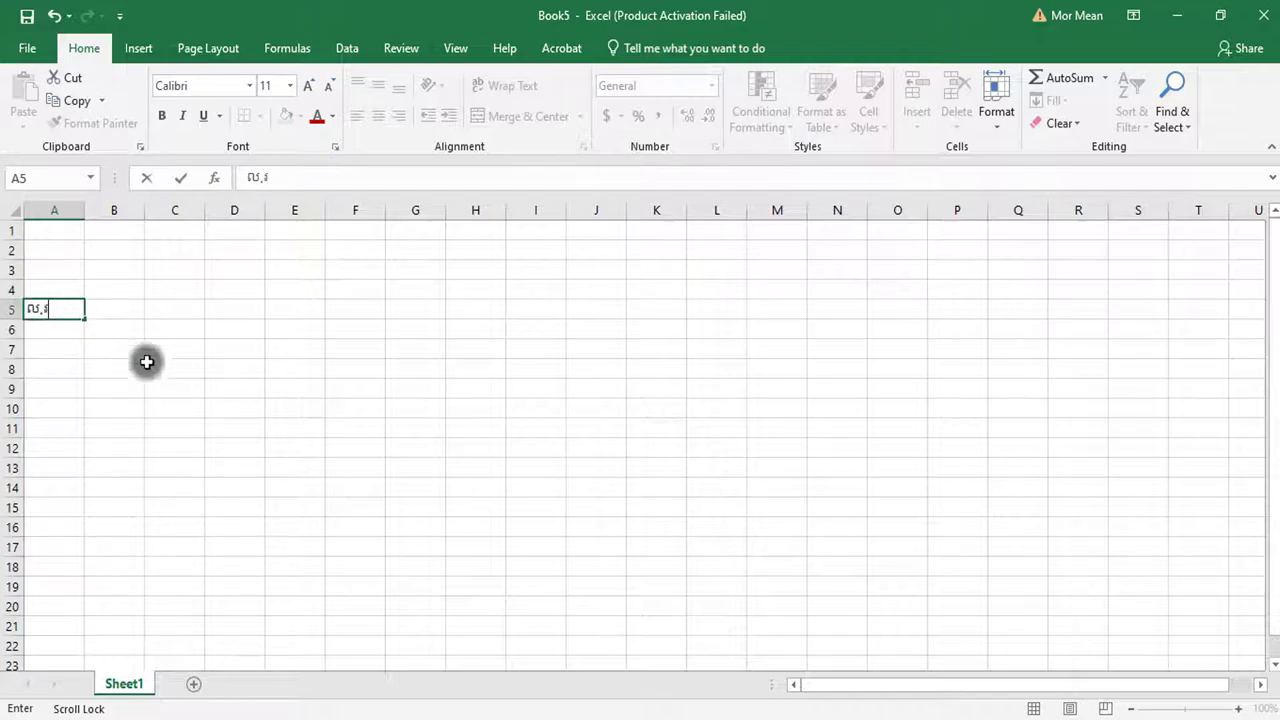
pyautogui.click(177, 367)
# Step: Enter 1 in A6, fill a numbered series down column A, and start narrowing column A
pyautogui.click(46, 327)
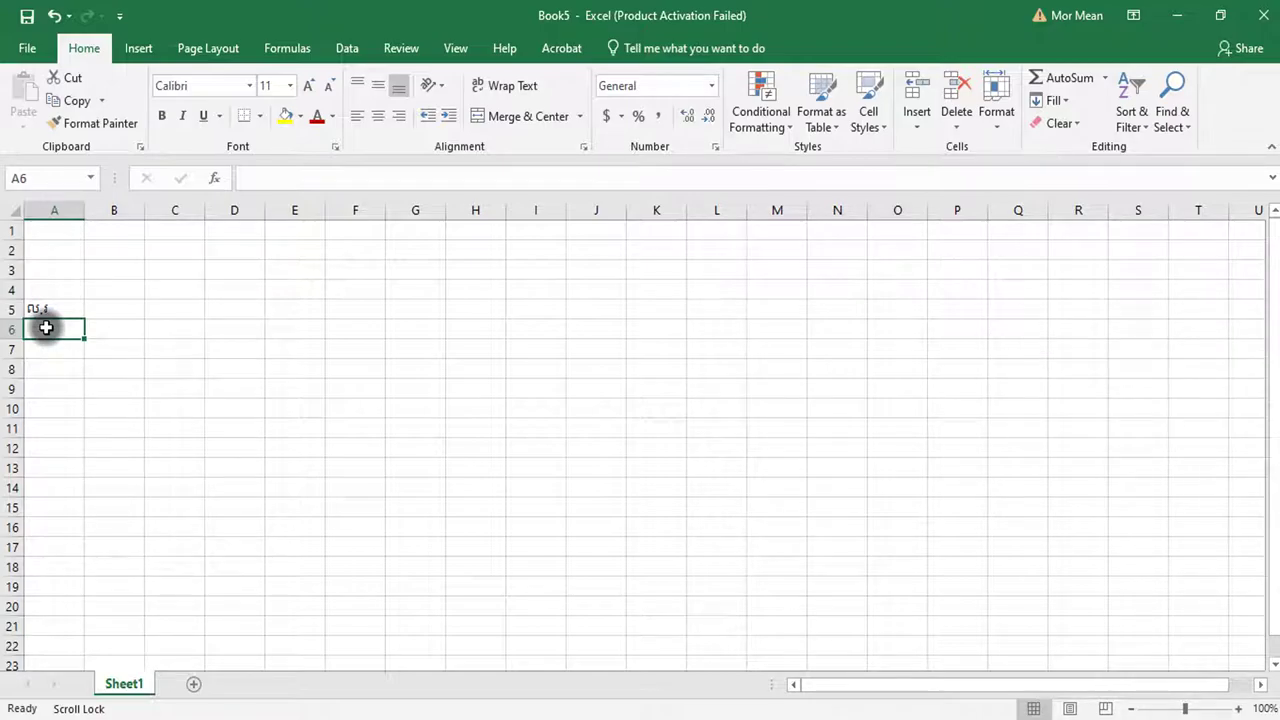
pyautogui.write('1')
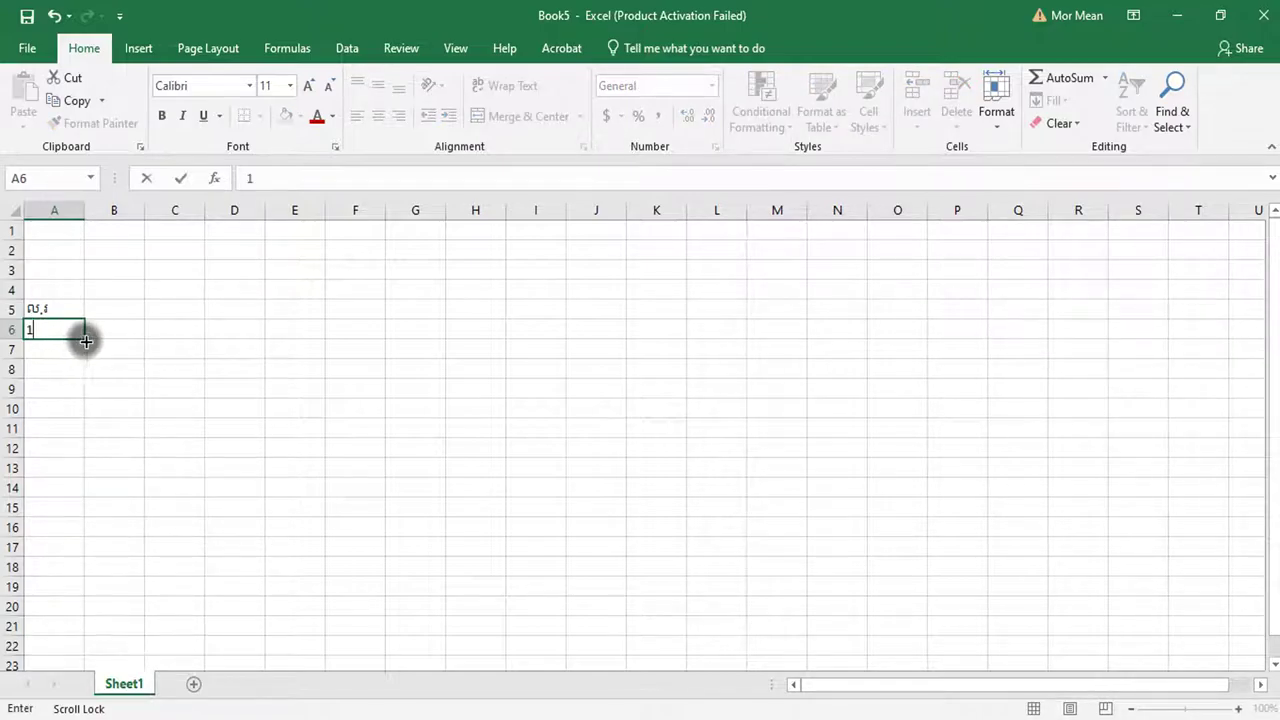
pyautogui.click(80, 336)
pyautogui.moveTo(85, 340)
pyautogui.mouseDown()
pyautogui.moveTo(83, 571)
pyautogui.moveTo(89, 257)
pyautogui.mouseUp()
pyautogui.scroll(4, 159, 413)
pyautogui.scroll(4, 183, 466)
pyautogui.click(231, 449)
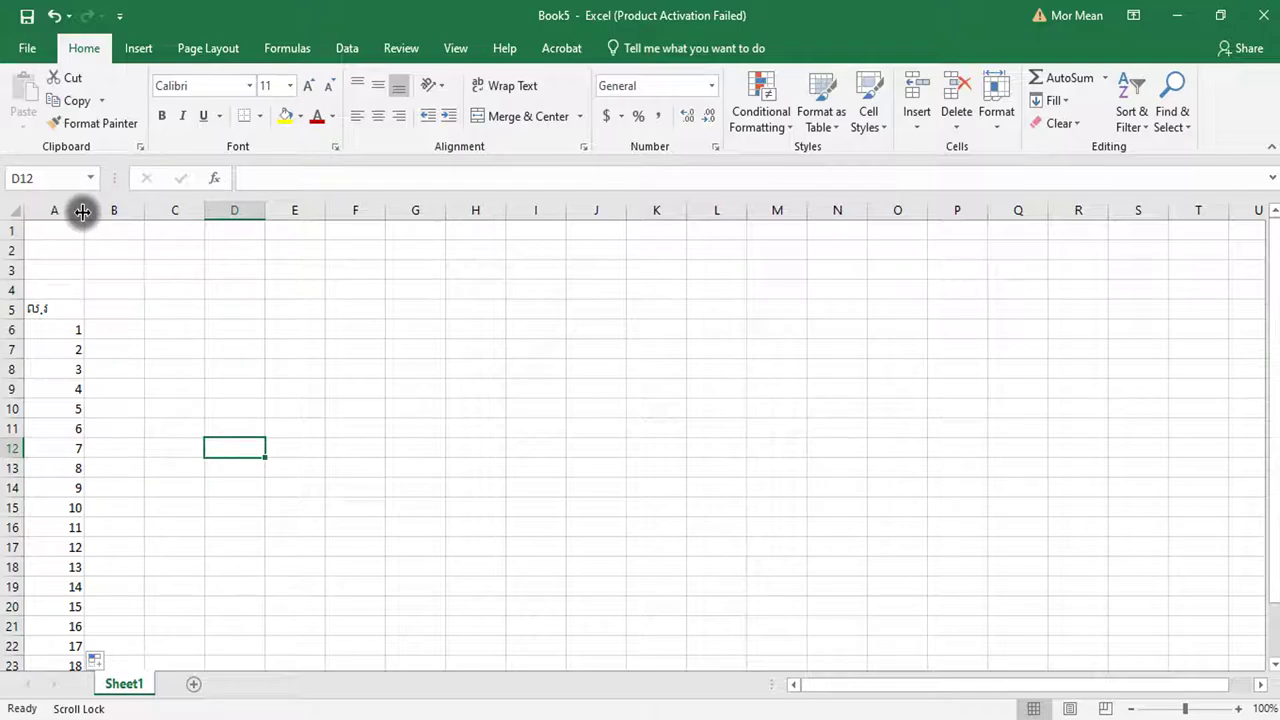
pyautogui.moveTo(83, 211); pyautogui.dragTo(66, 211)
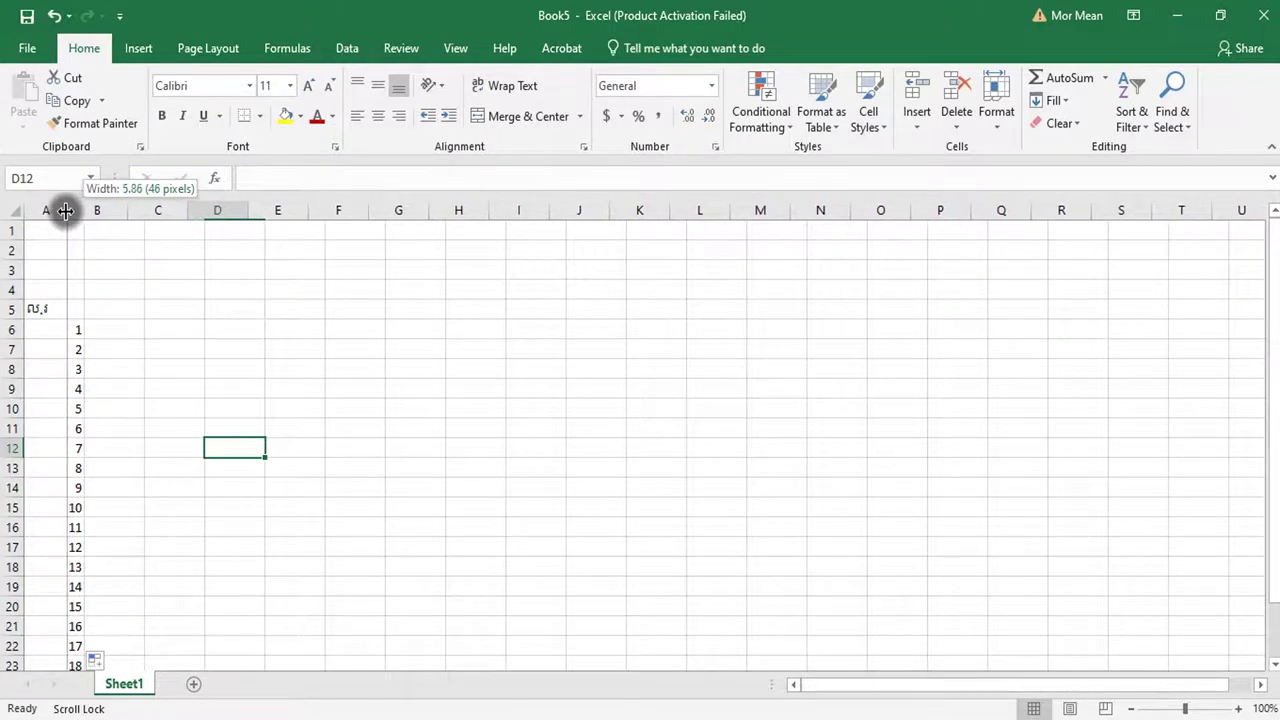
# Step: Finish narrowing column A and widen columns B, C and D for the table
pyautogui.moveTo(66, 211); pyautogui.dragTo(64, 211)
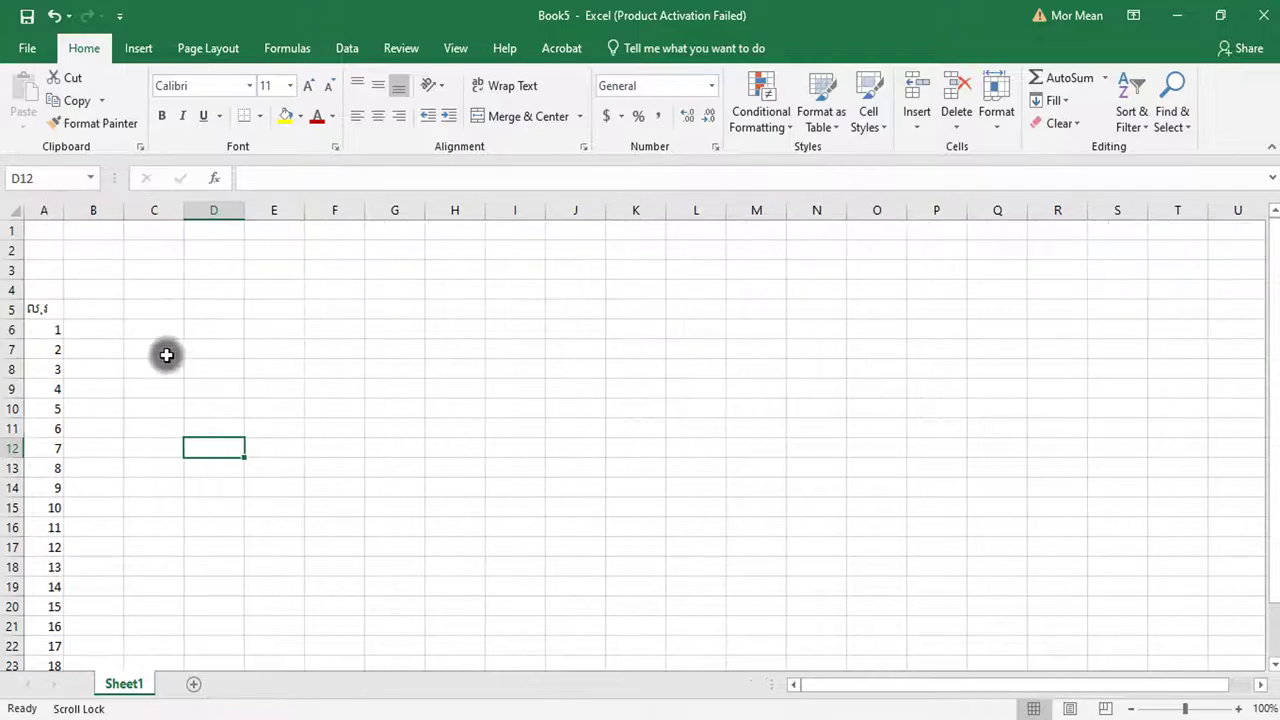
pyautogui.click(106, 209)
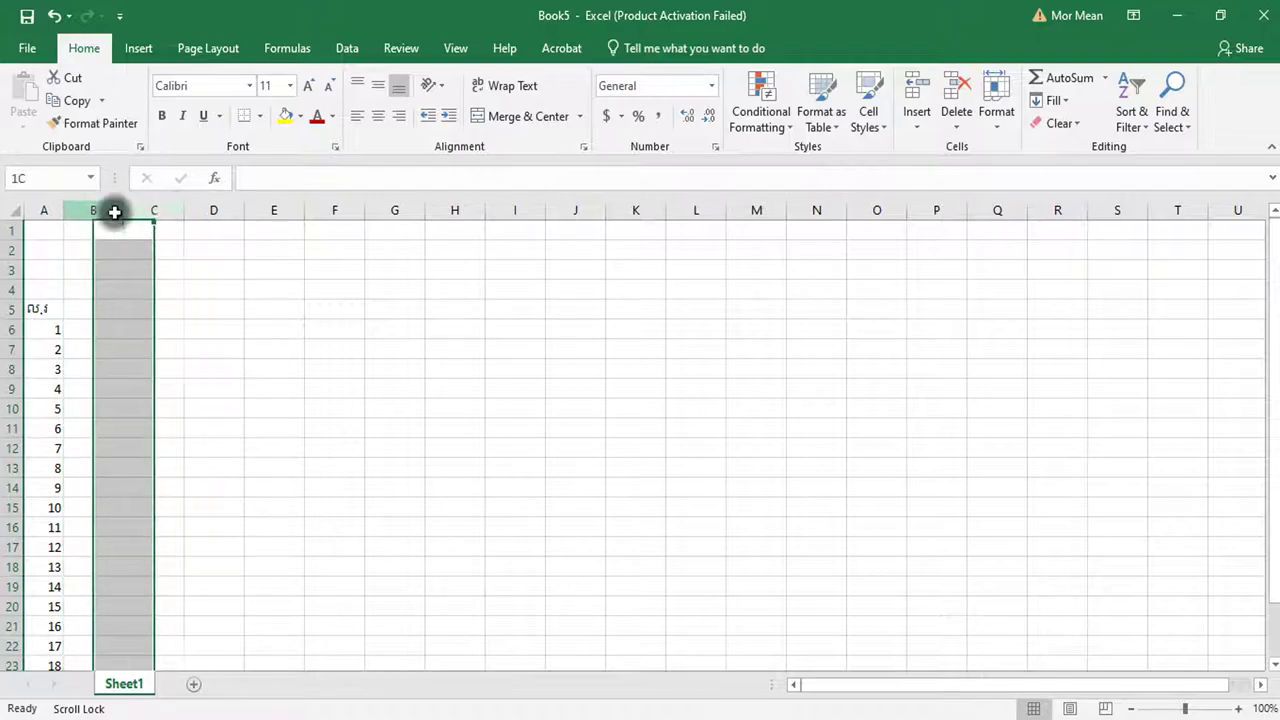
pyautogui.moveTo(134, 210); pyautogui.dragTo(429, 210)
pyautogui.click(131, 210)
pyautogui.click(330, 312)
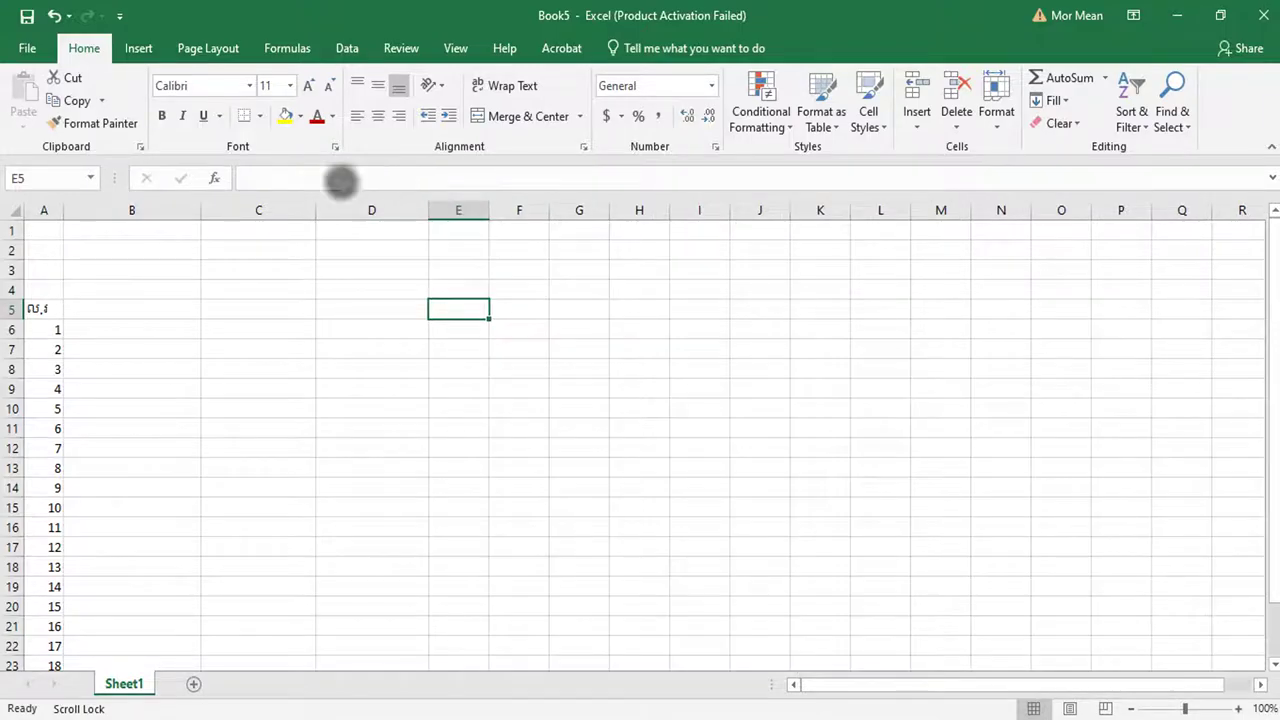
pyautogui.click(123, 307)
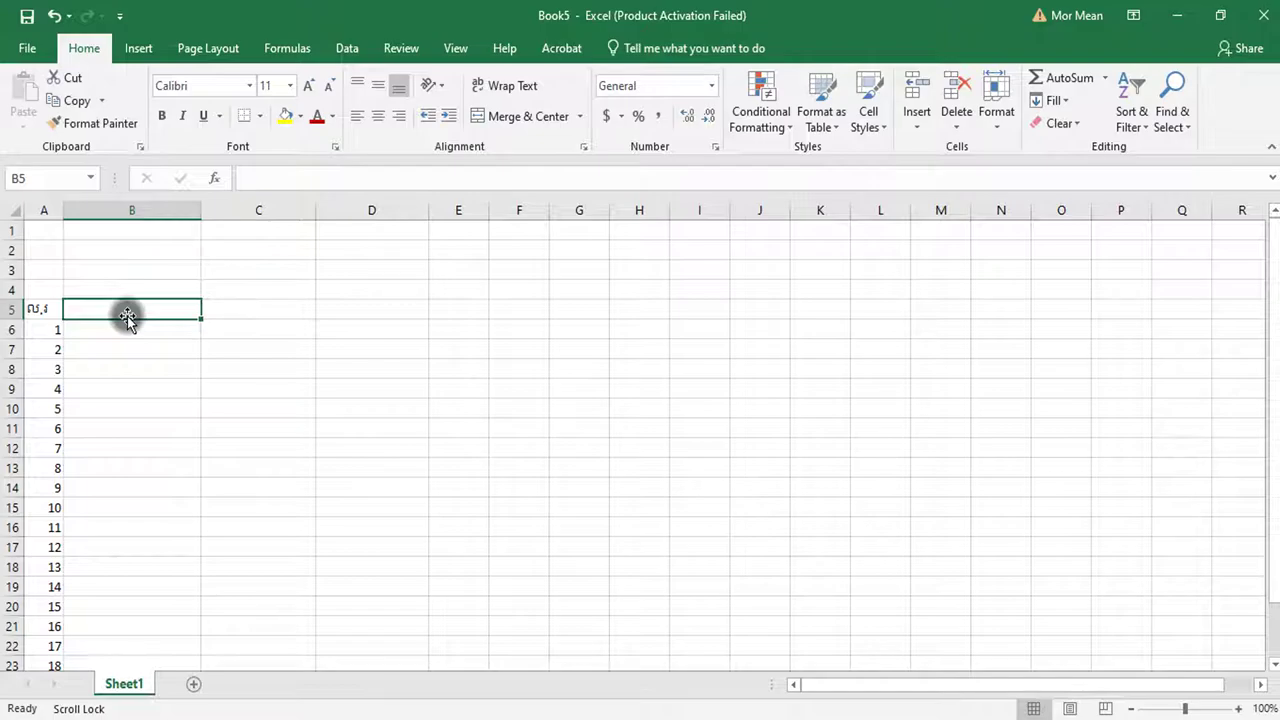
# Step: Type the Khmer capital/province heading into B5, correcting typos along the way
pyautogui.write('ន')
pyautogui.press('capslock')
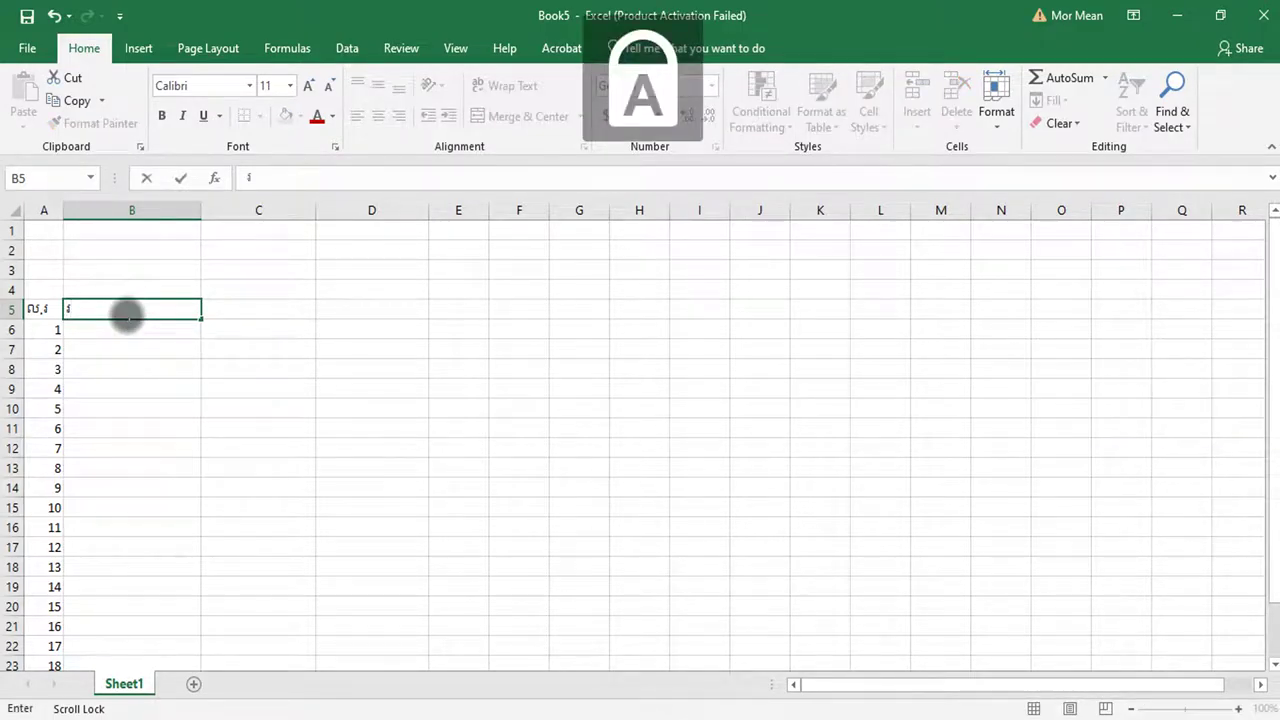
pyautogui.press('capslock')
pyautogui.press('BackSpace')
pyautogui.write('ក')
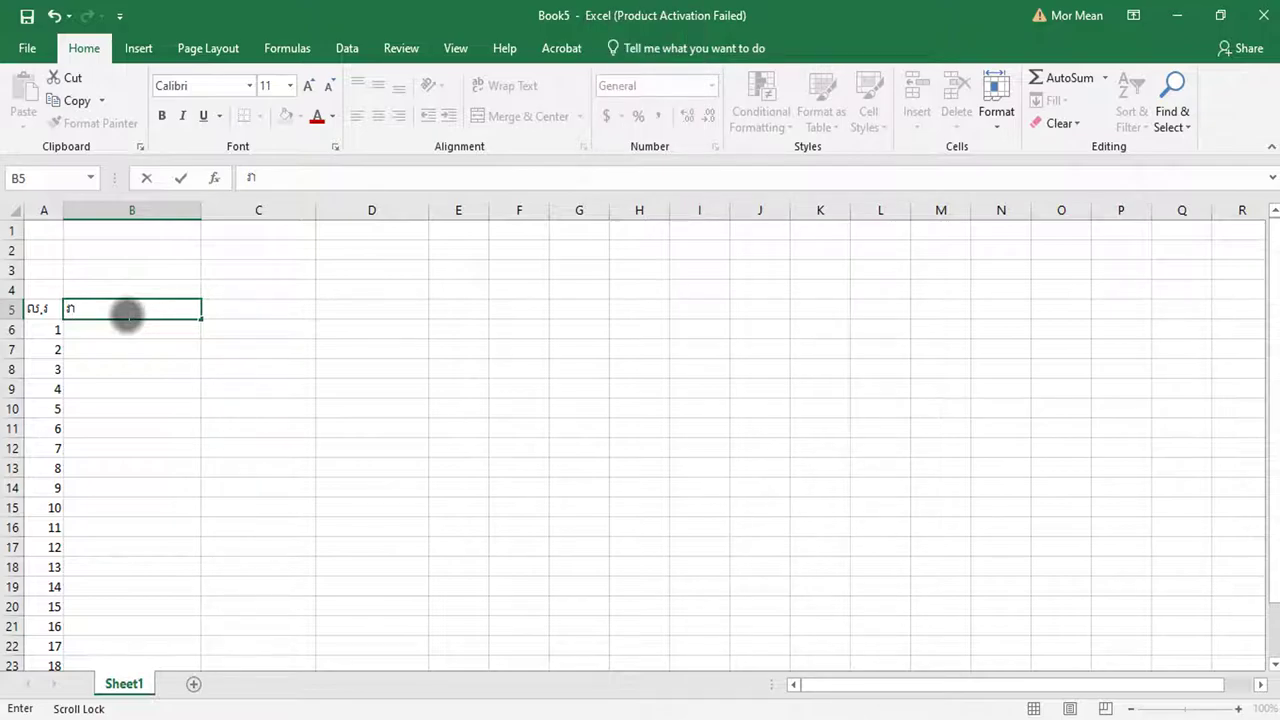
pyautogui.write('ជ')
pyautogui.write('ផ')
pyautogui.press('BackSpace')
pyautogui.write('ជធា')
pyautogui.write('នី')
pyautogui.press('Return')
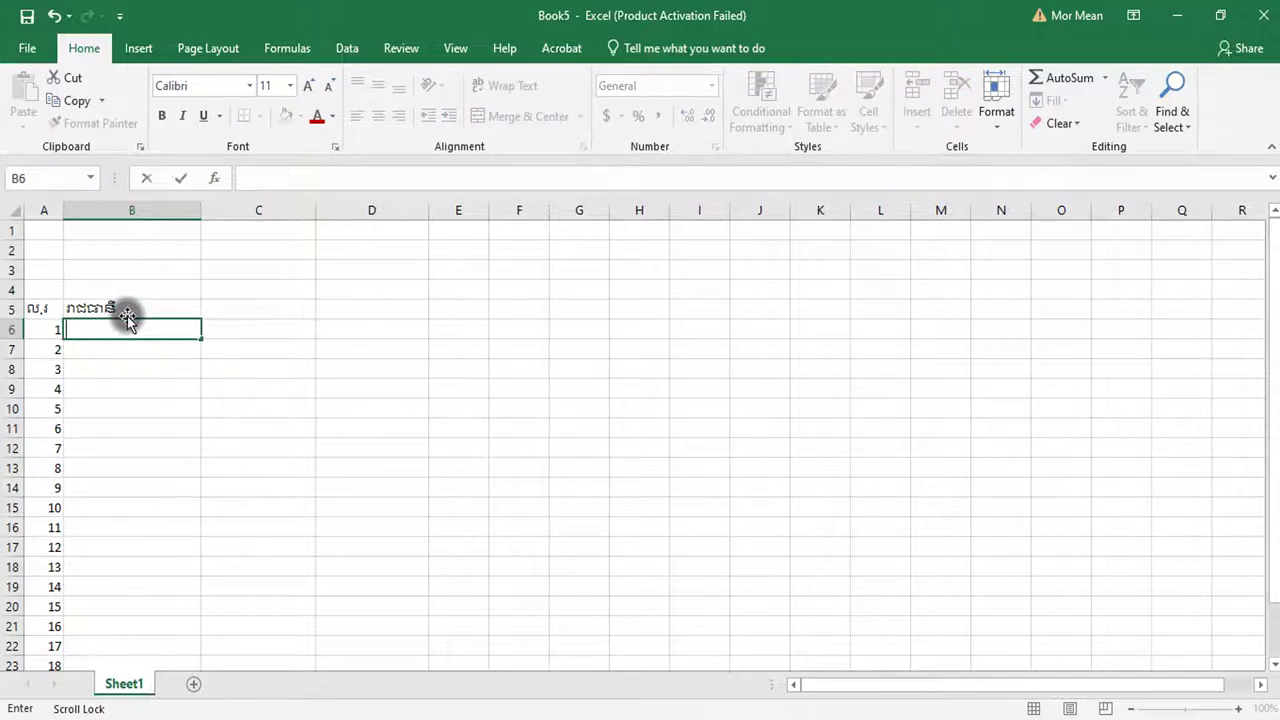
pyautogui.click(136, 309)
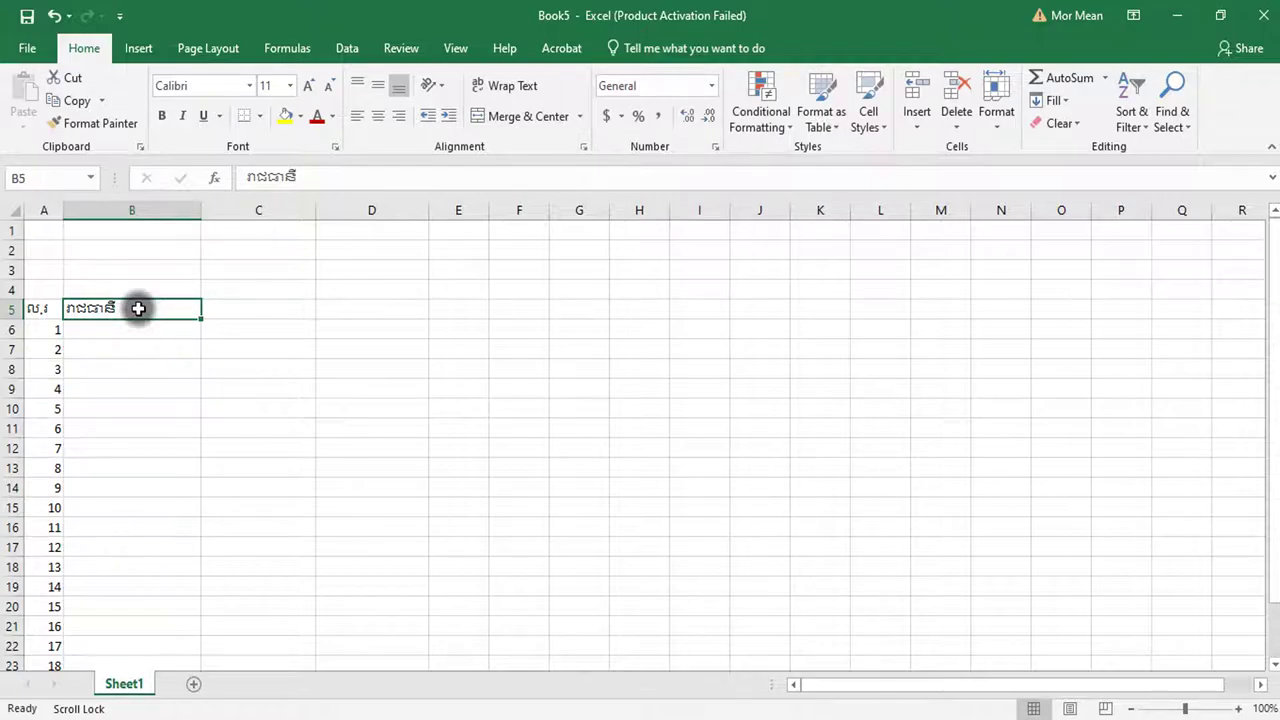
pyautogui.write('ខ')
pyautogui.press('BackSpace')
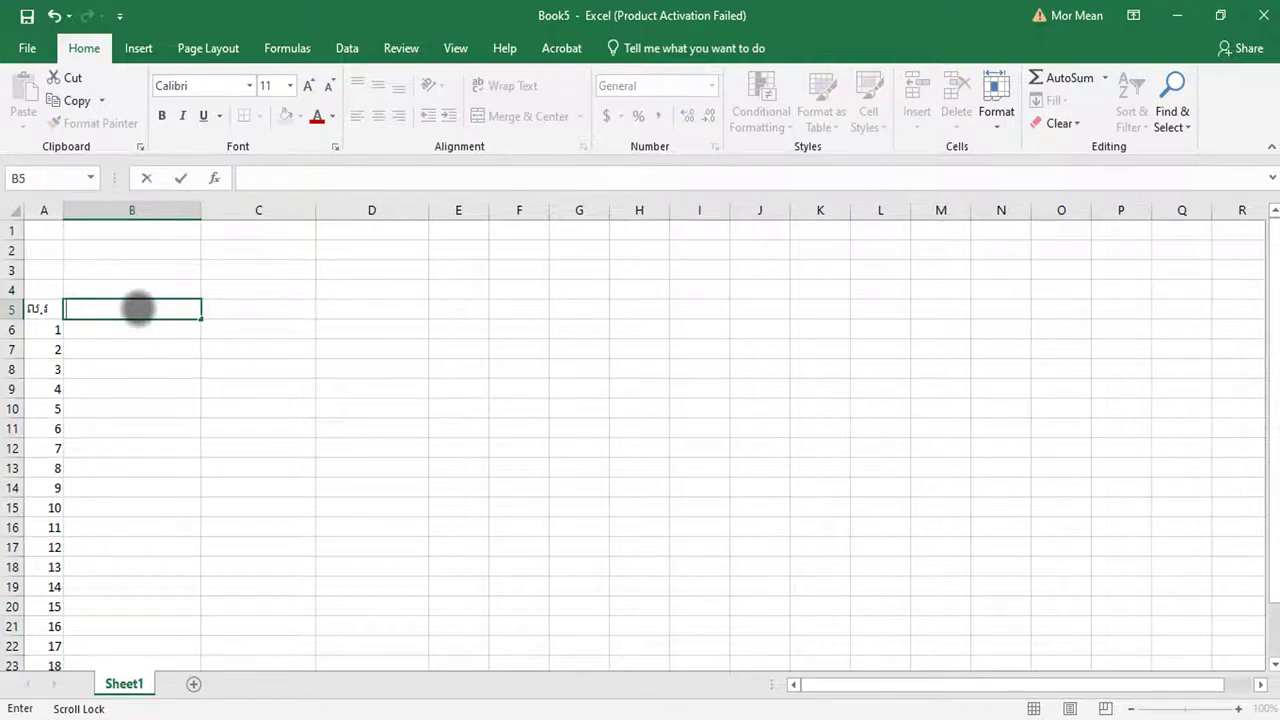
pyautogui.write('ក')
pyautogui.write('ជ')
pyautogui.write('ធា')
pyautogui.write('នី')
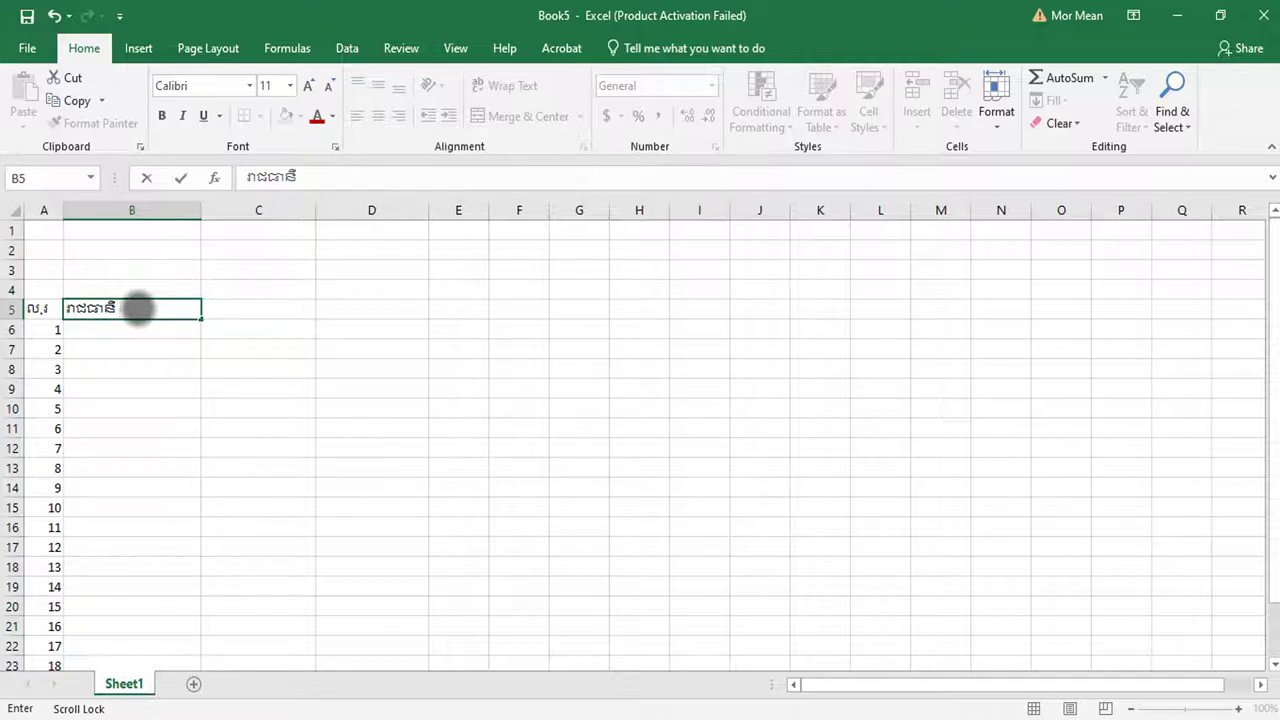
pyautogui.write(' ខេ')
pyautogui.write('ត្ត')
pyautogui.click(261, 311)
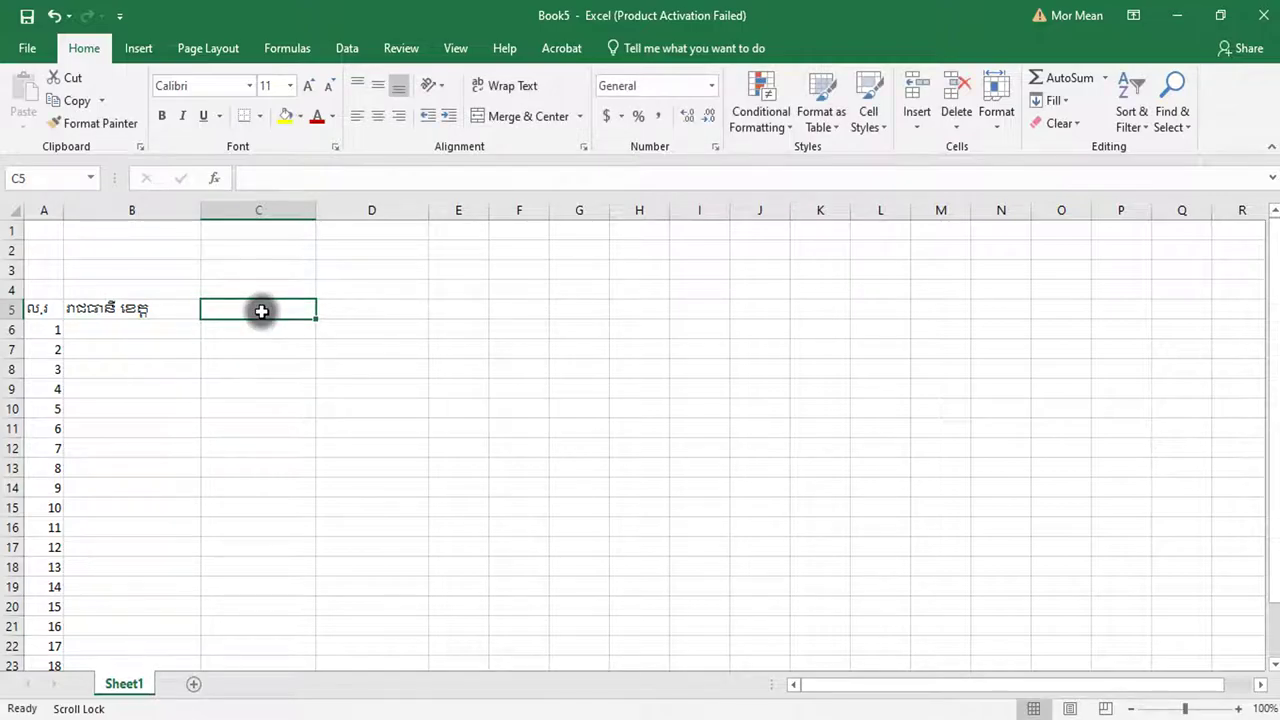
# Step: Type the Khmer column heading into C5, fixing mistyped characters
pyautogui.write('ជ')
pyautogui.press('BackSpace')
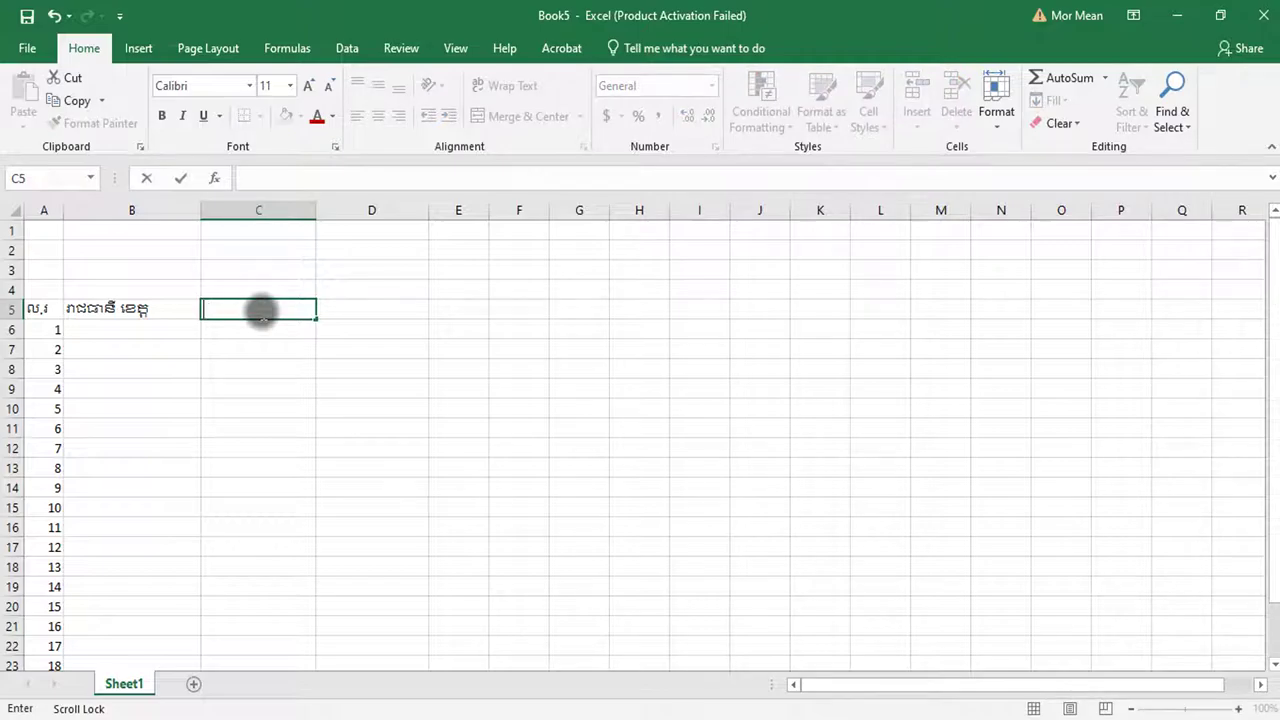
pyautogui.write('ច់ន')
pyautogui.write('្ទ')
pyautogui.press('BackSpace')
pyautogui.press('BackSpace')
pyautogui.press('BackSpace')
pyautogui.write('នទ')
pyautogui.press('BackSpace')
pyautogui.press('BackSpace')
pyautogui.write('ណ')
pyautogui.press('BackSpace')
pyautogui.write('ន')
pyautogui.write('ហ')
pyautogui.press('BackSpace')
pyautogui.press('BackSpace')
pyautogui.press('BackSpace')
pyautogui.write('ន')
pyautogui.write('ួន')
pyautogui.click(384, 308)
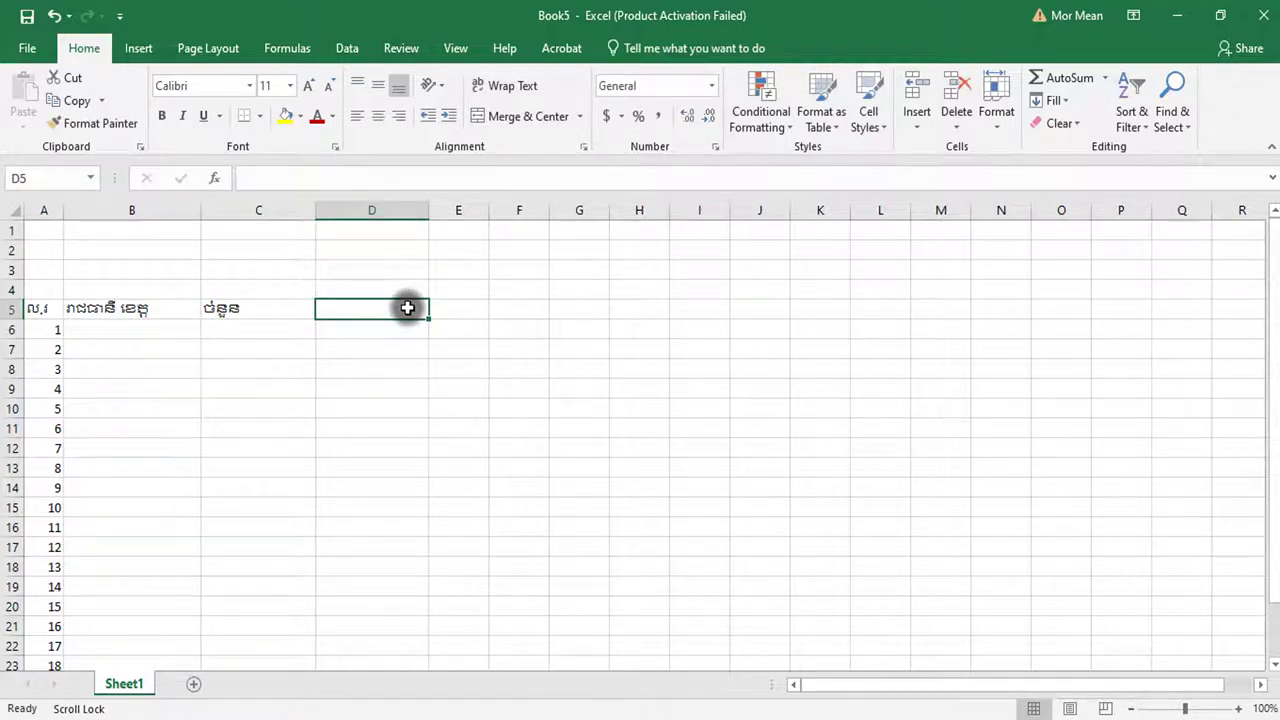
# Step: Type the Khmer column heading into D5, completing the header row
pyautogui.write('ផ')
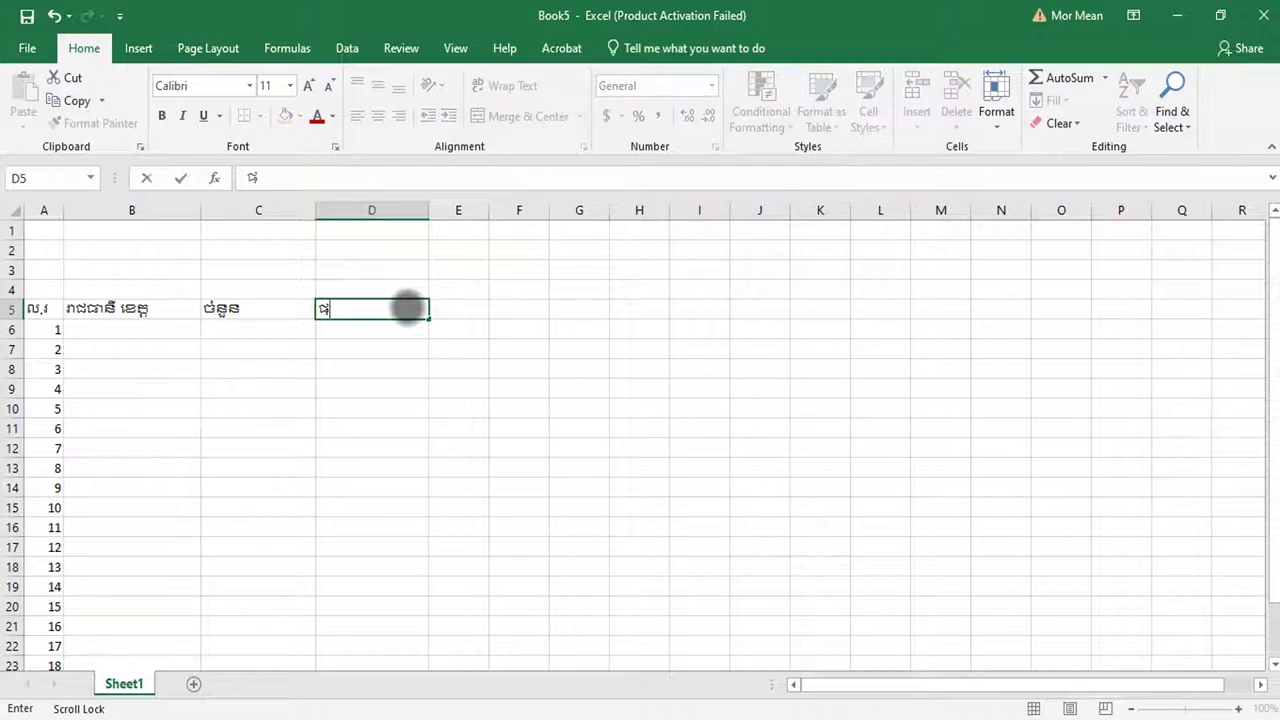
pyautogui.write('ទៃ')
pyautogui.press('BackSpace')
pyautogui.press('BackSpace')
pyautogui.press('BackSpace')
pyautogui.write('ផ្ទ')
pyautogui.write('ៀង')
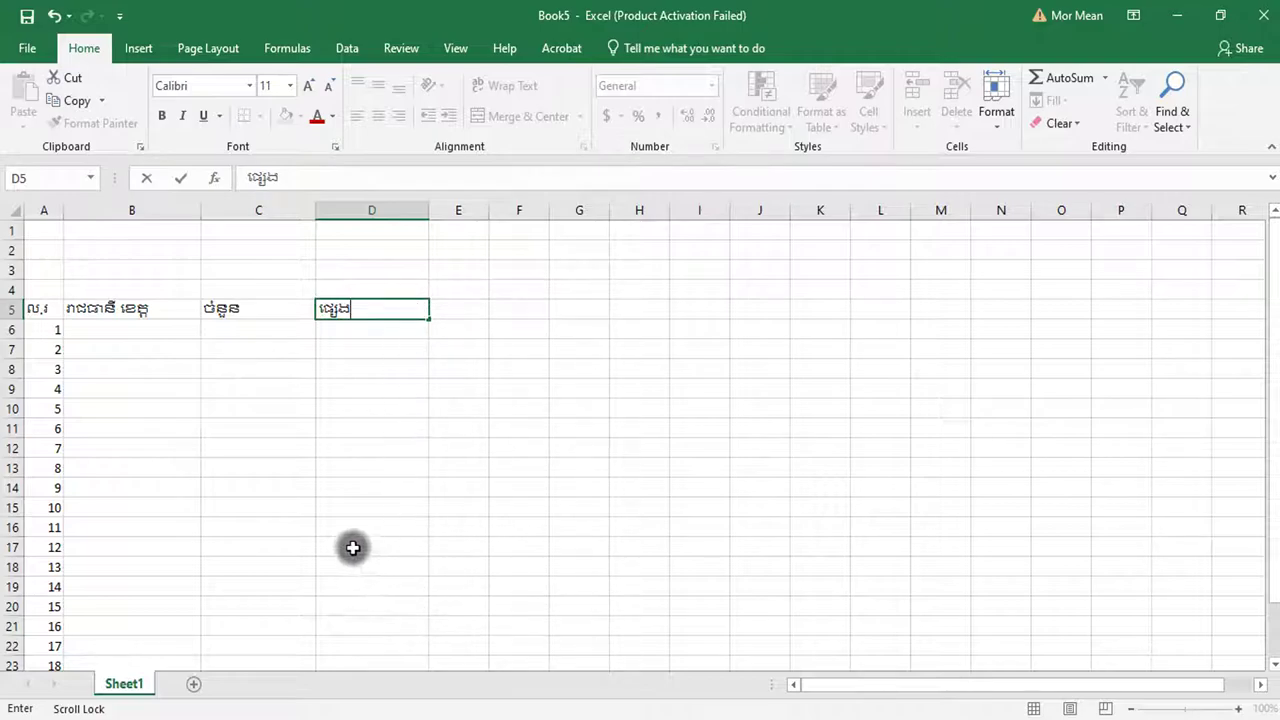
pyautogui.click(102, 333)
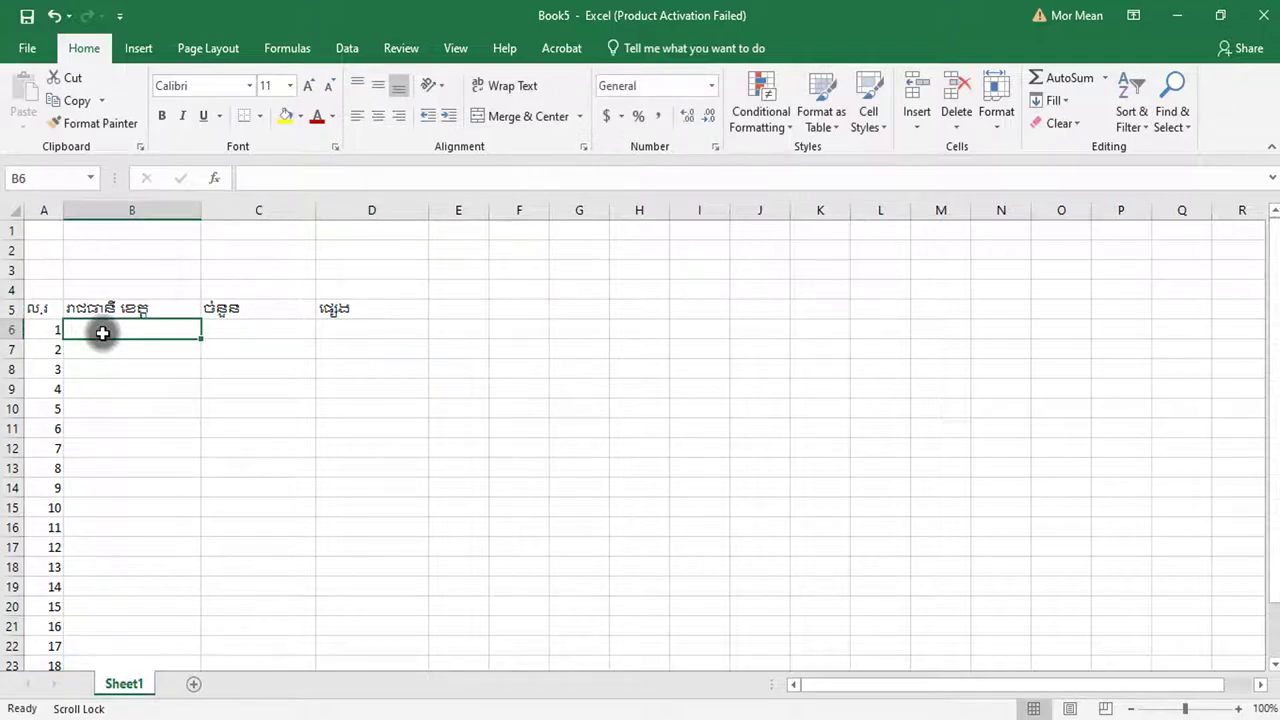
pyautogui.scroll(-6, 111, 584)
# Step: Type the Khmer province name 'សៀមរាប' into cell B6
pyautogui.scroll(6, 111, 584)
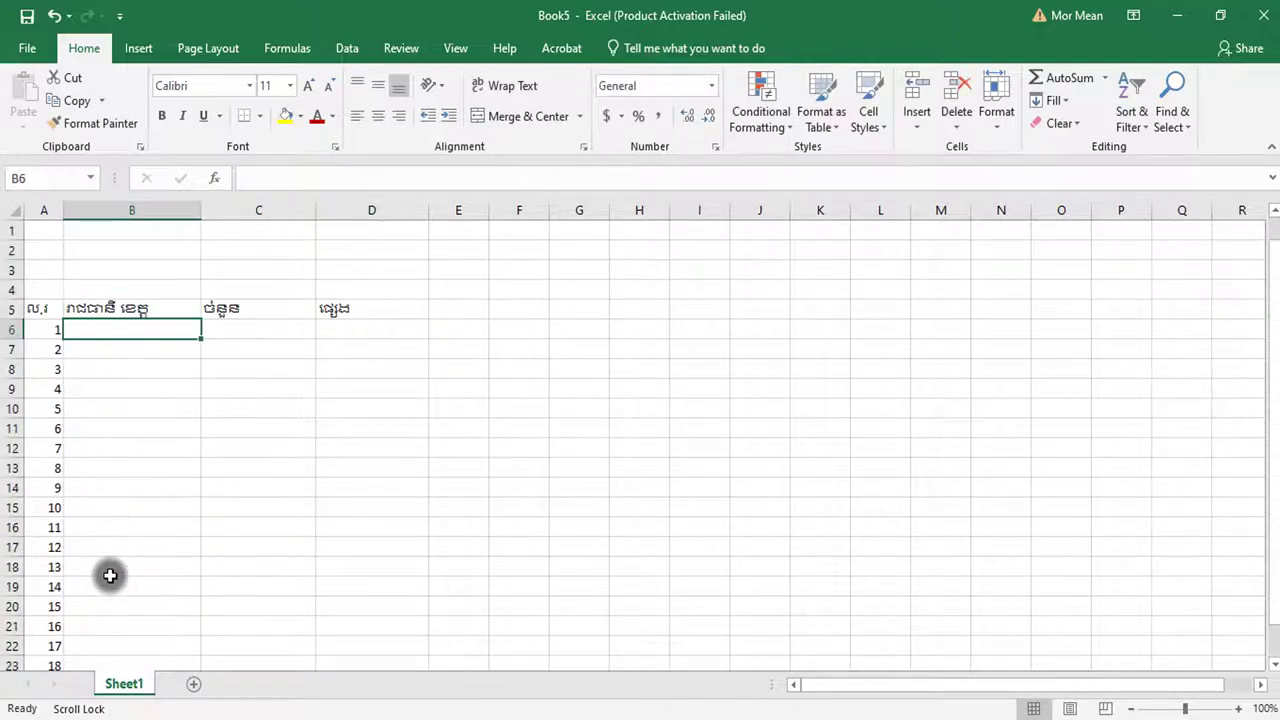
pyautogui.scroll(-4, 165, 502)
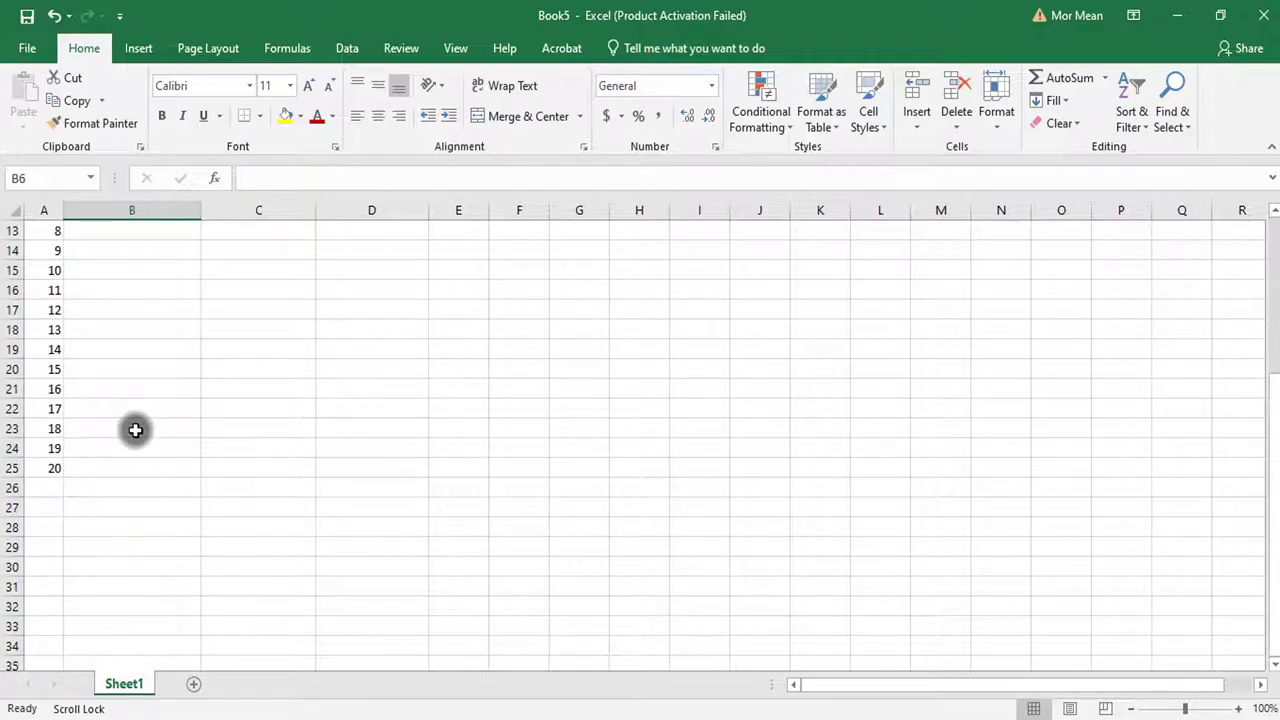
pyautogui.scroll(4, 137, 425)
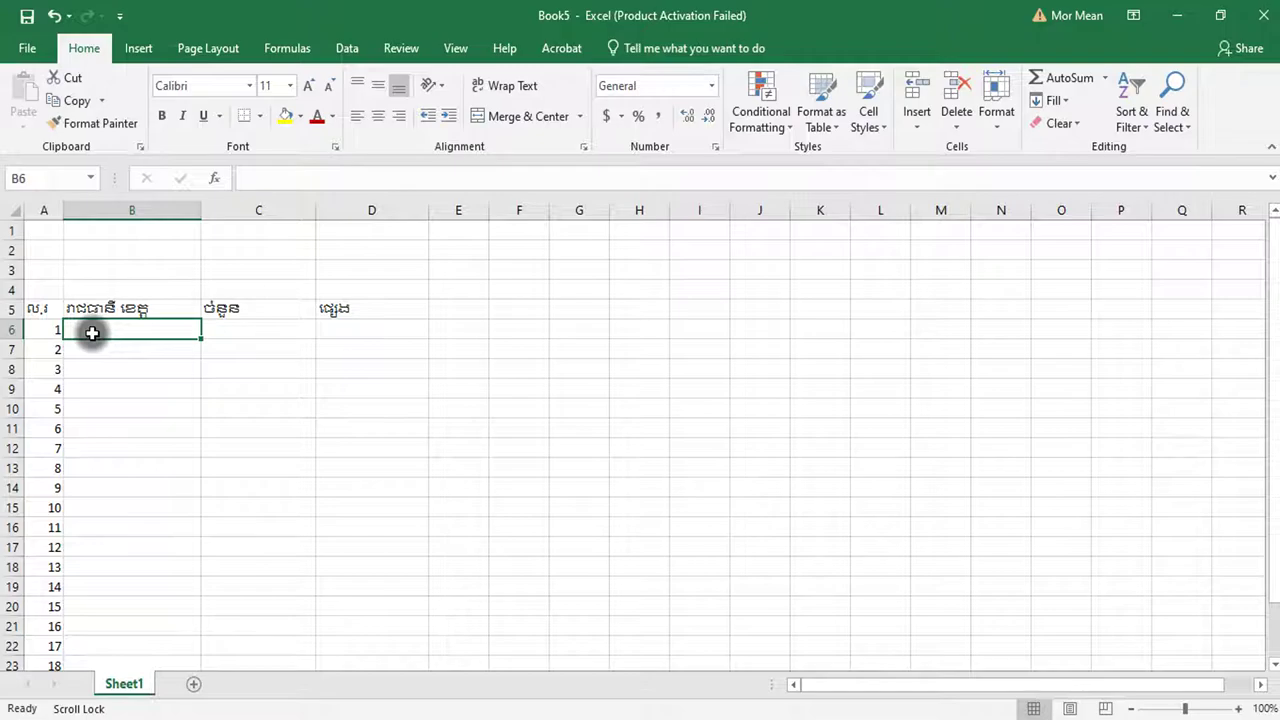
pyautogui.write('ភ')
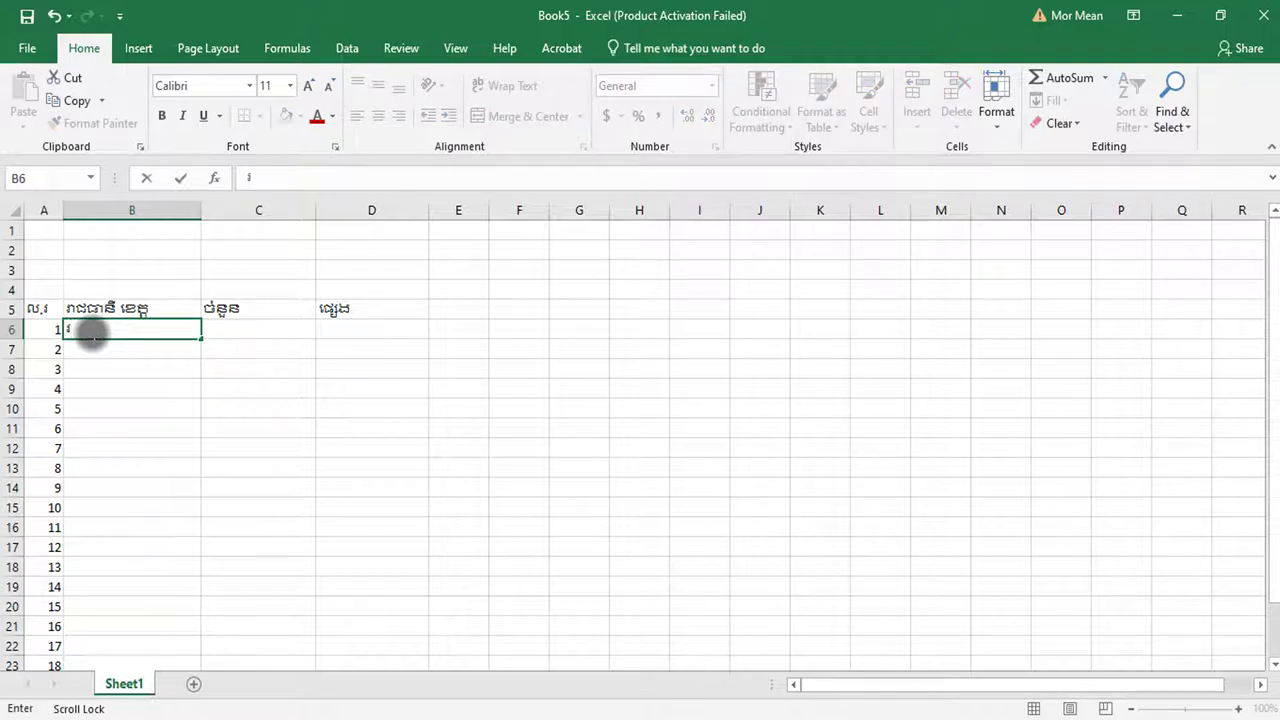
pyautogui.press('BackSpace')
pyautogui.write('ភ')
pyautogui.press('BackSpace')
pyautogui.write('ស')
pyautogui.write('ៀ')
pyautogui.write('មរ')
pyautogui.press('BackSpace')
pyautogui.press('BackSpace')
pyautogui.write('ម')
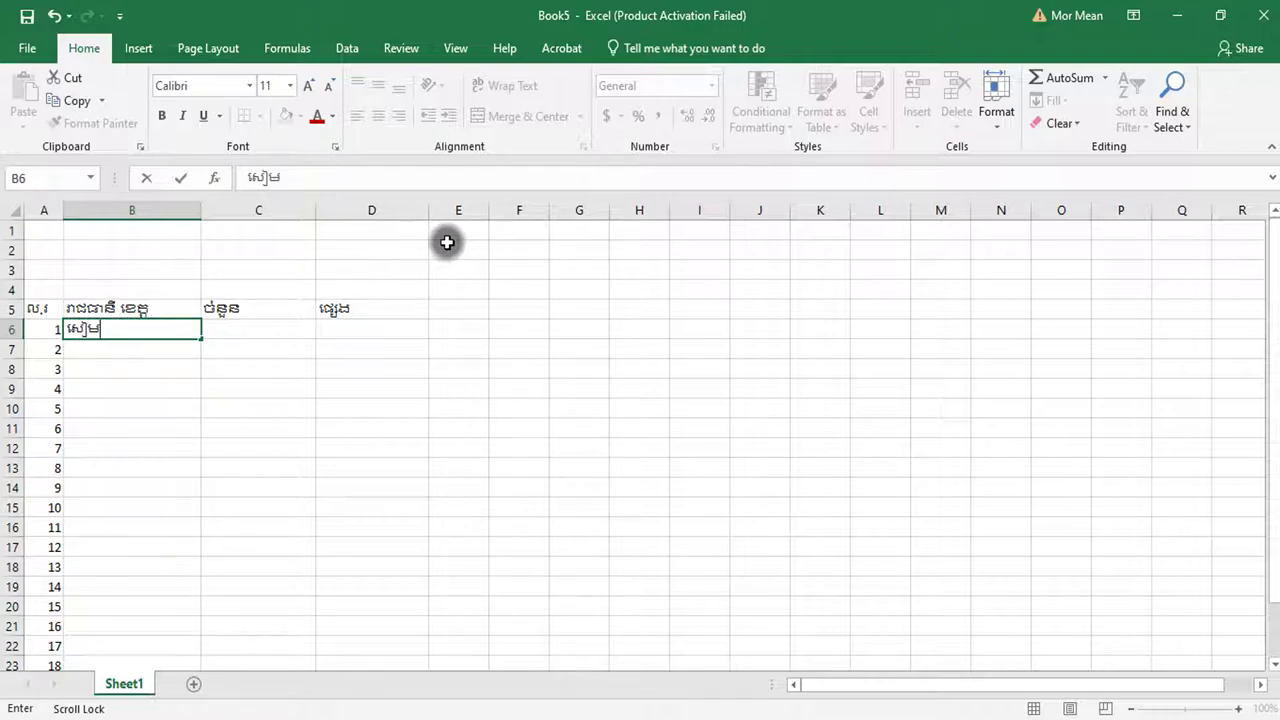
pyautogui.write('រាប')
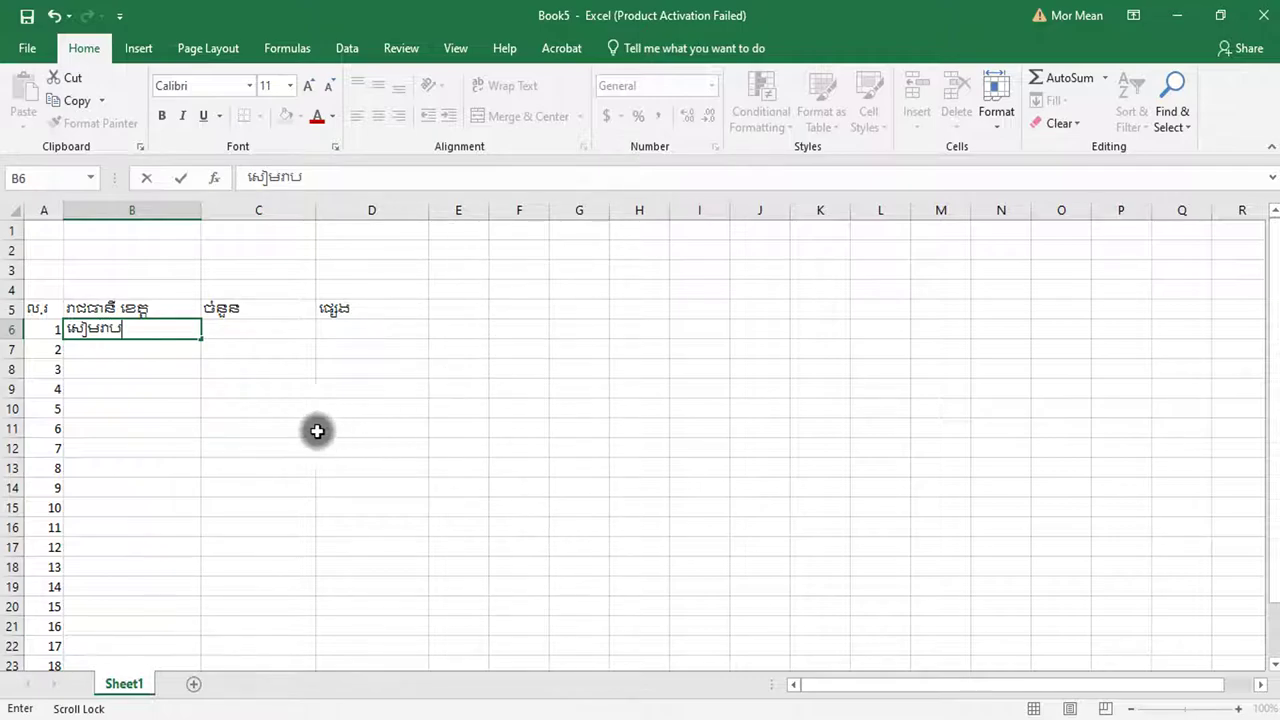
pyautogui.click(236, 431)
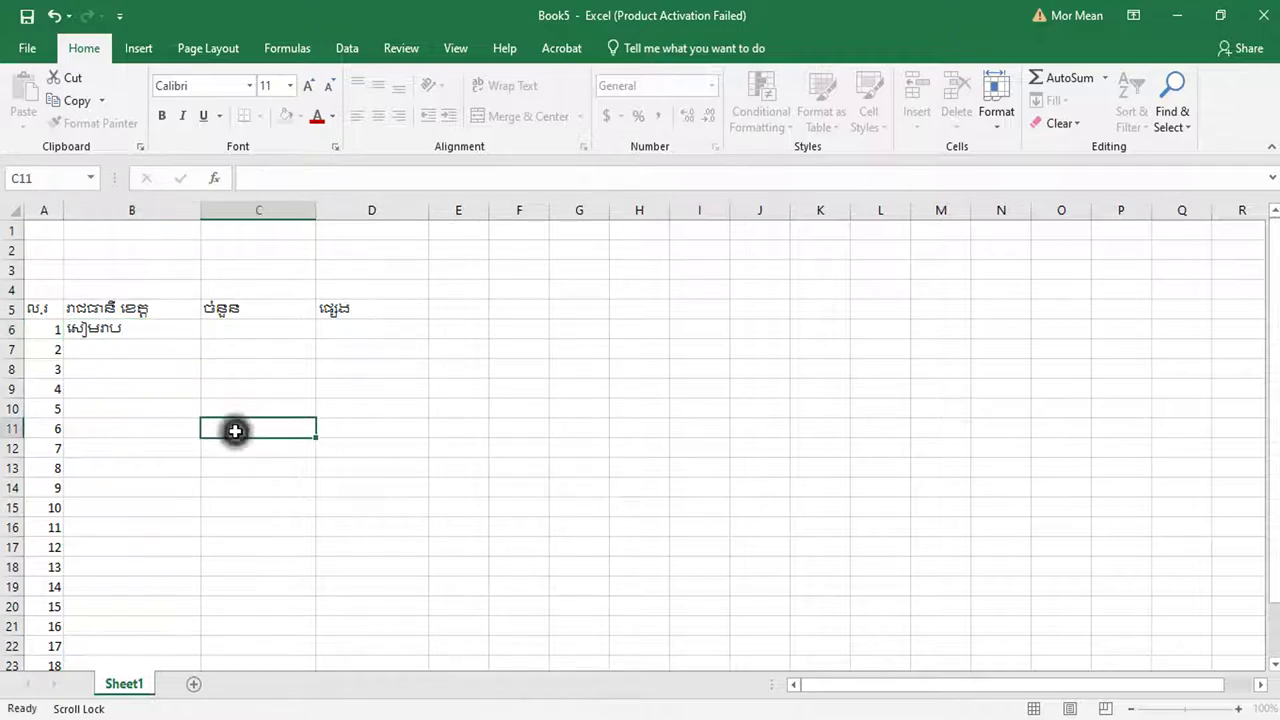
# Step: Fill the province name from B6 down through B25
pyautogui.click(112, 331)
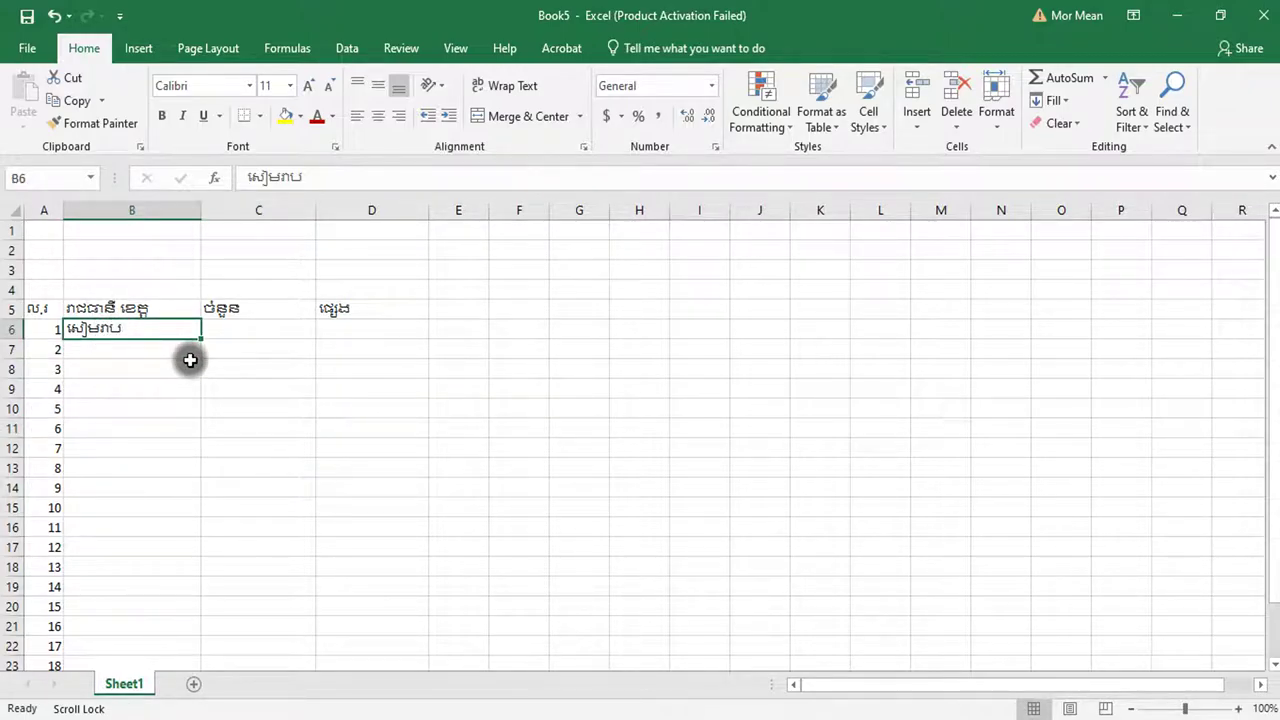
pyautogui.moveTo(201, 337); pyautogui.dragTo(236, 711)
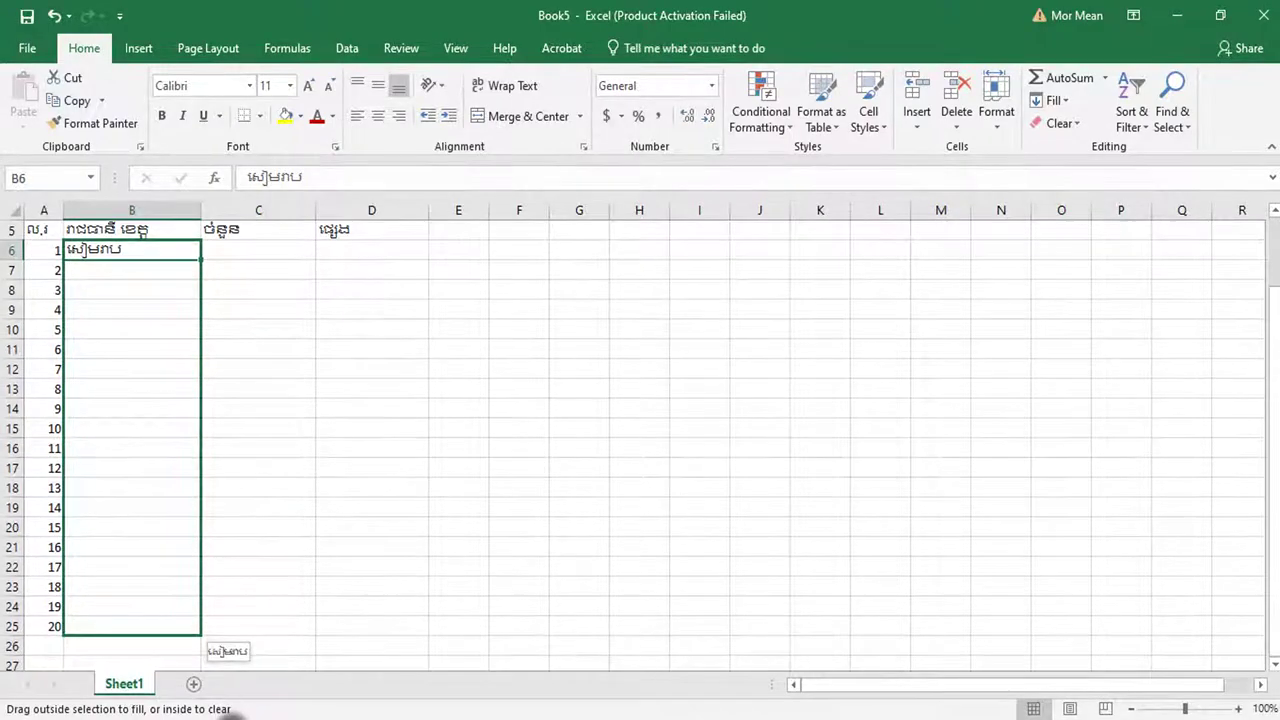
pyautogui.moveTo(236, 711); pyautogui.dragTo(198, 297)
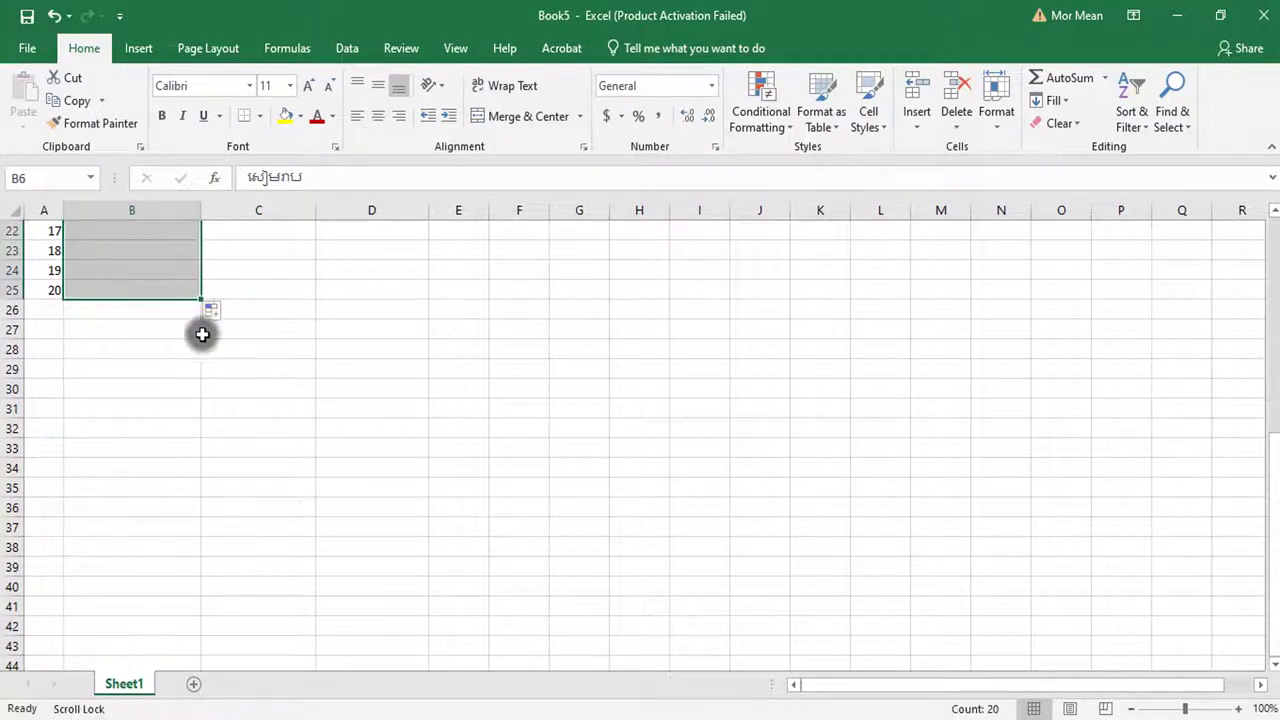
pyautogui.scroll(7, 234, 443)
pyautogui.click(277, 423)
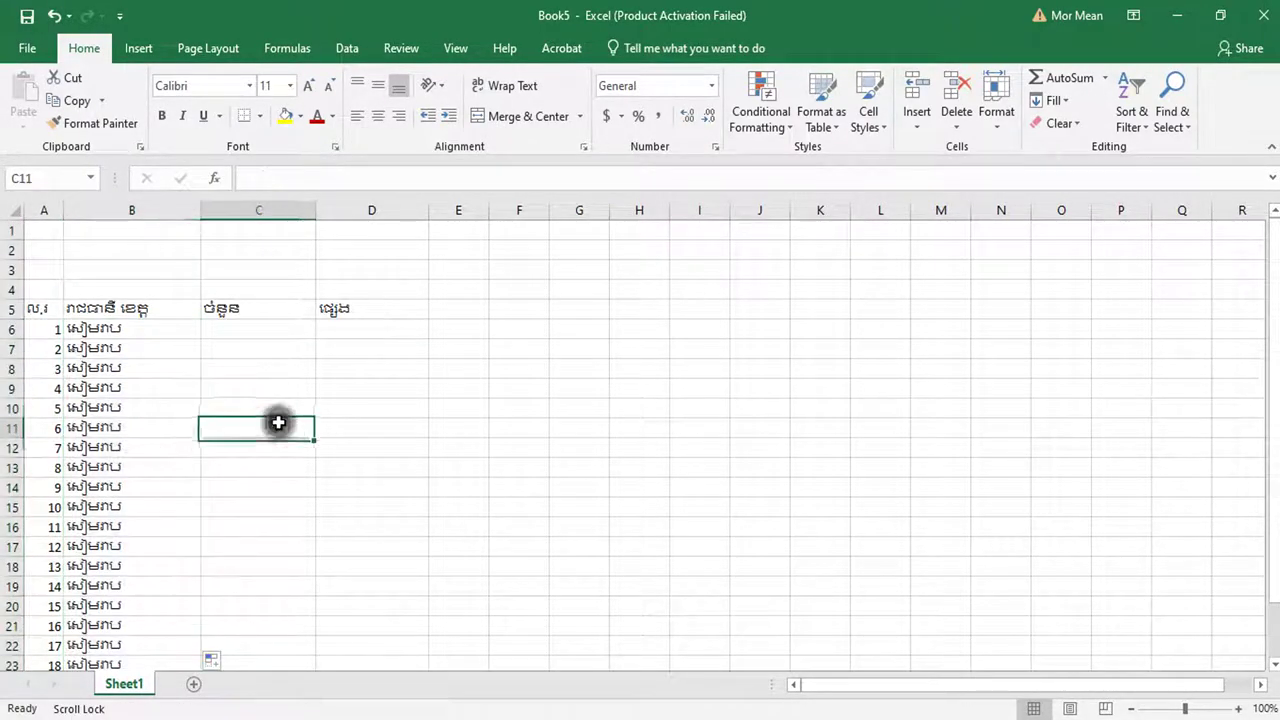
# Step: Enter the amount 100000 in cell C6
pyautogui.click(246, 330)
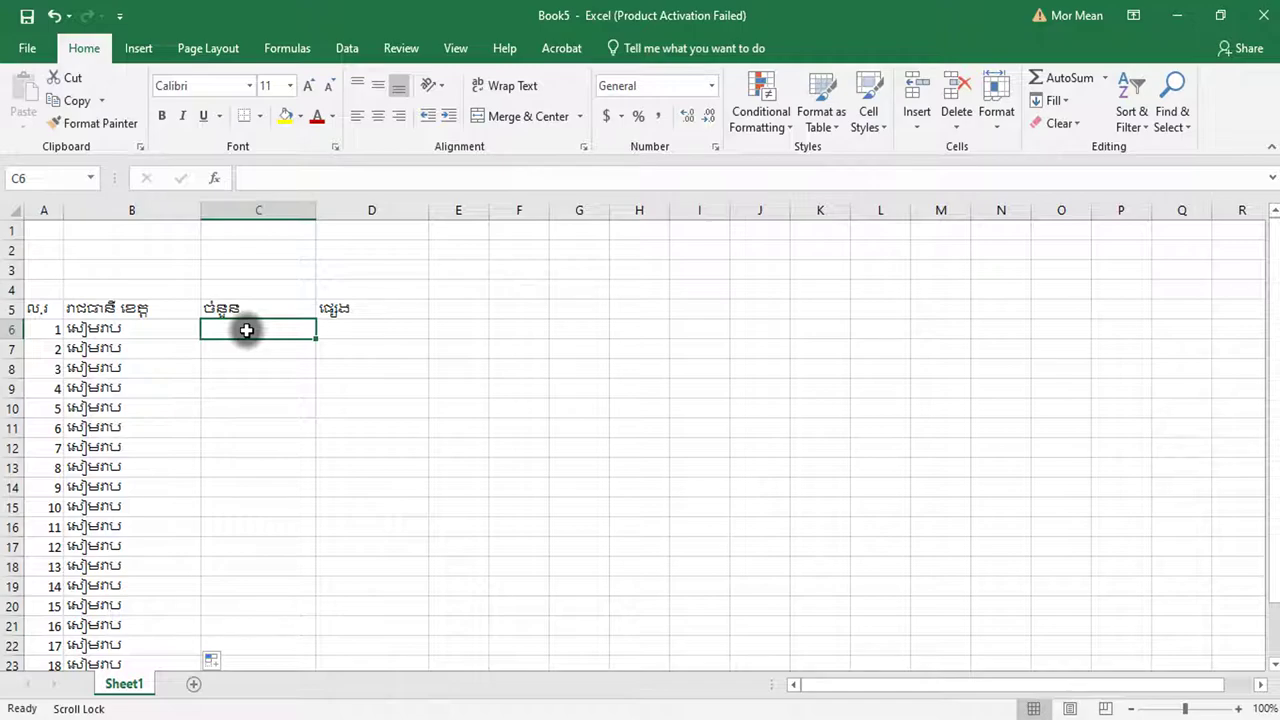
pyautogui.write('១')
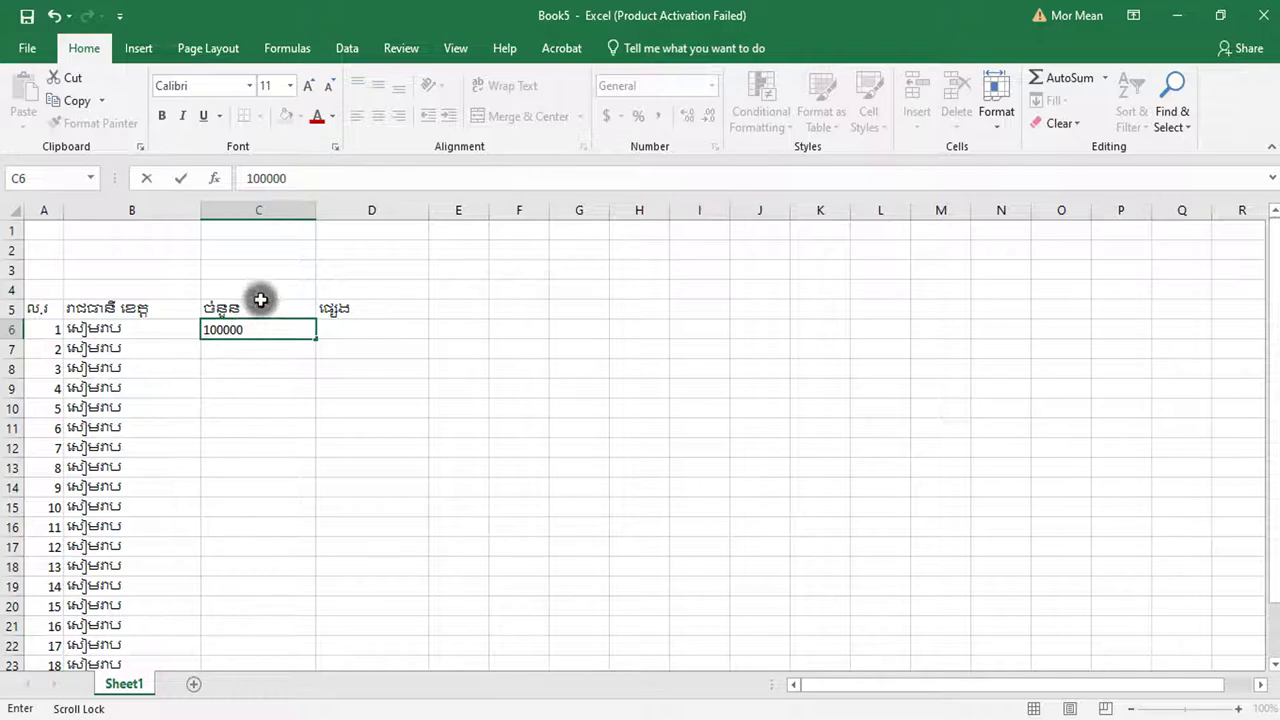
pyautogui.click(240, 425)
pyautogui.click(251, 337)
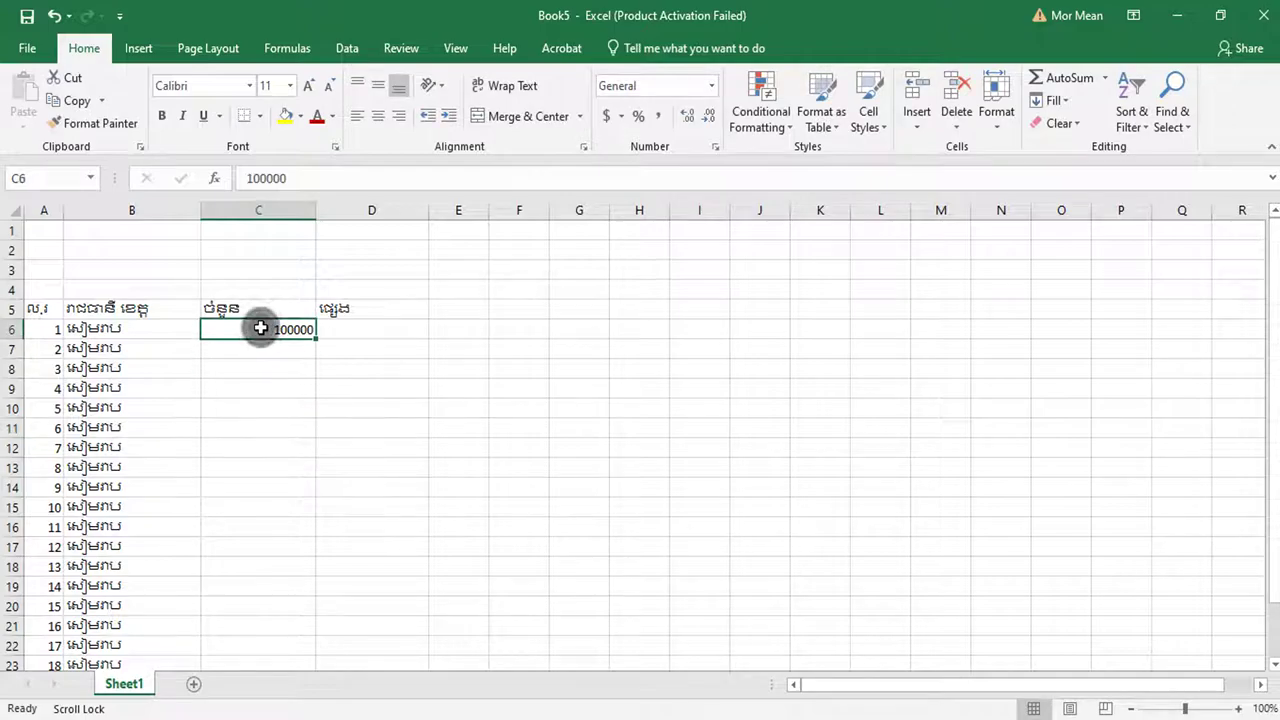
# Step: Apply Comma Style to C6 and remove both decimals so it reads 100,000
pyautogui.click(657, 116)
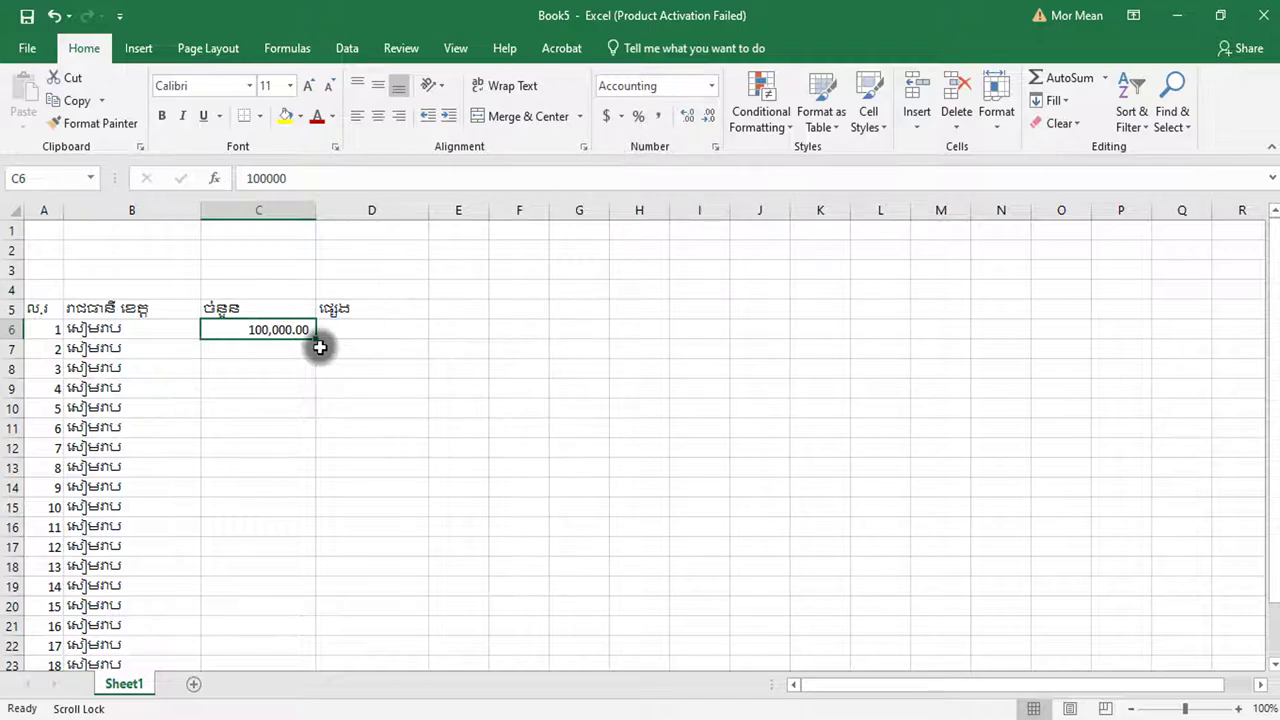
pyautogui.click(706, 118)
pyautogui.click(706, 118)
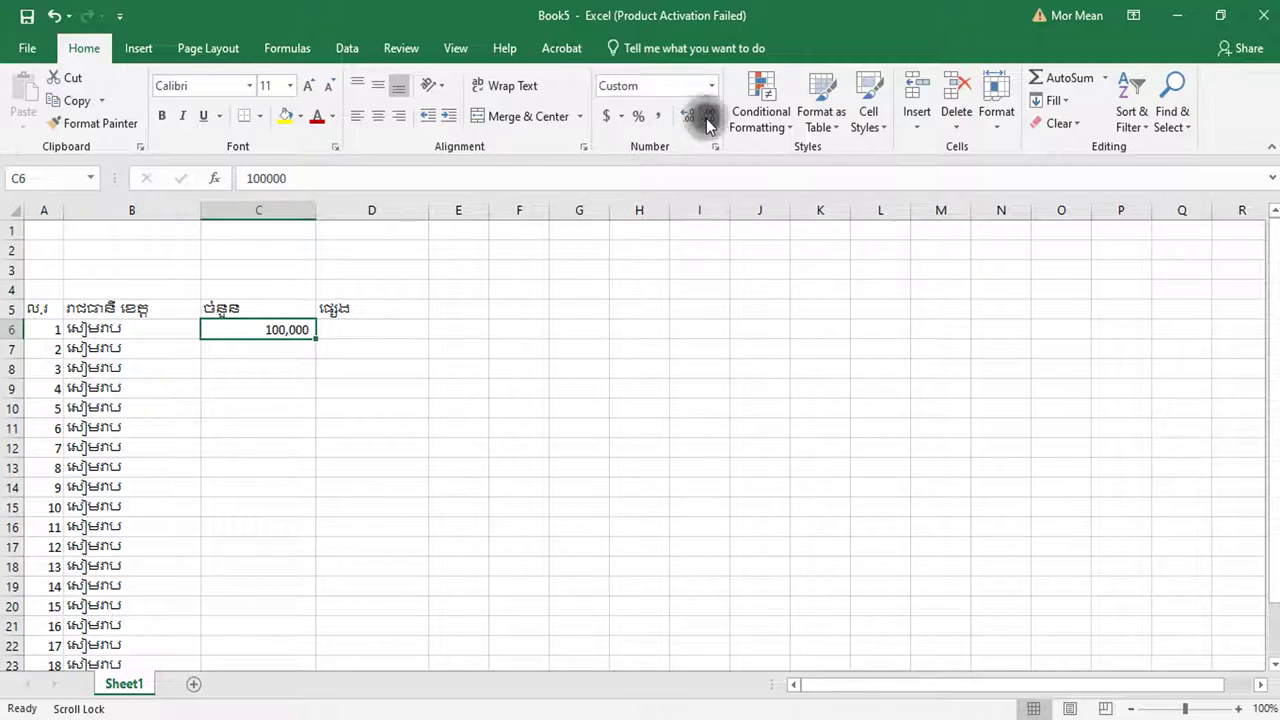
pyautogui.click(377, 328)
# Step: Select the full table range A5:D25 for formatting
pyautogui.scroll(-6, 340, 555)
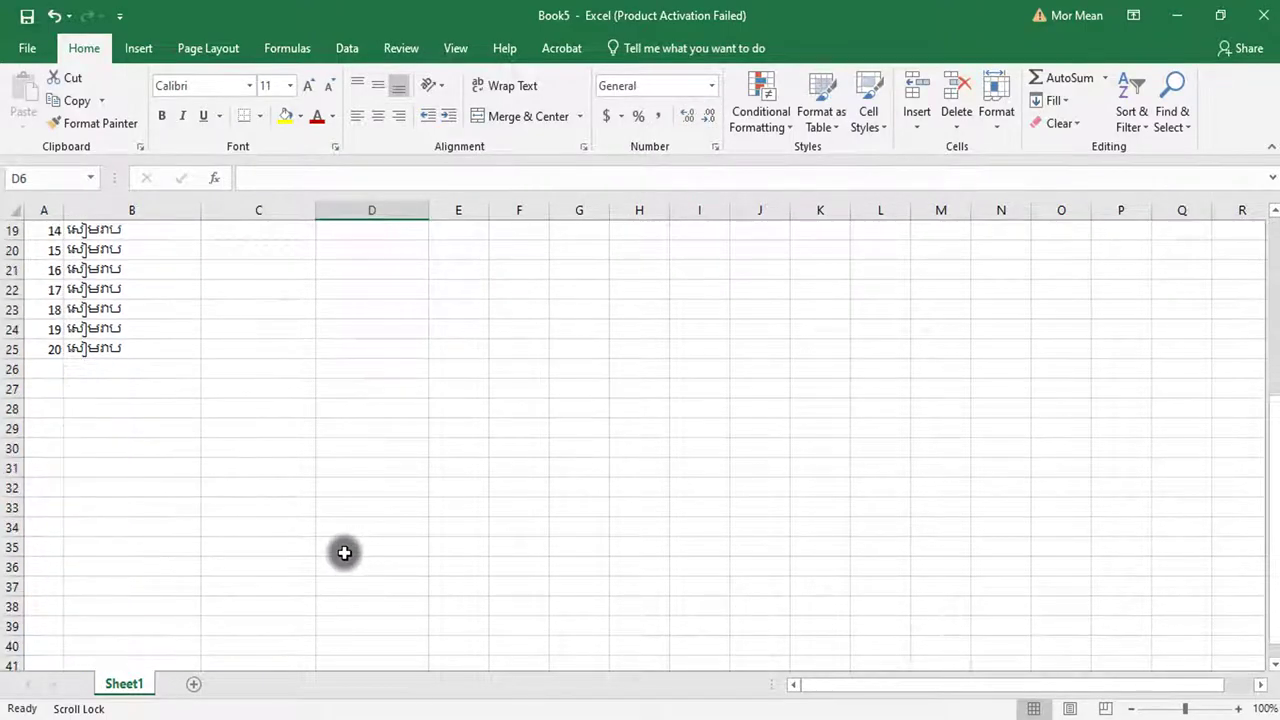
pyautogui.scroll(4, 344, 553)
pyautogui.scroll(2, 344, 553)
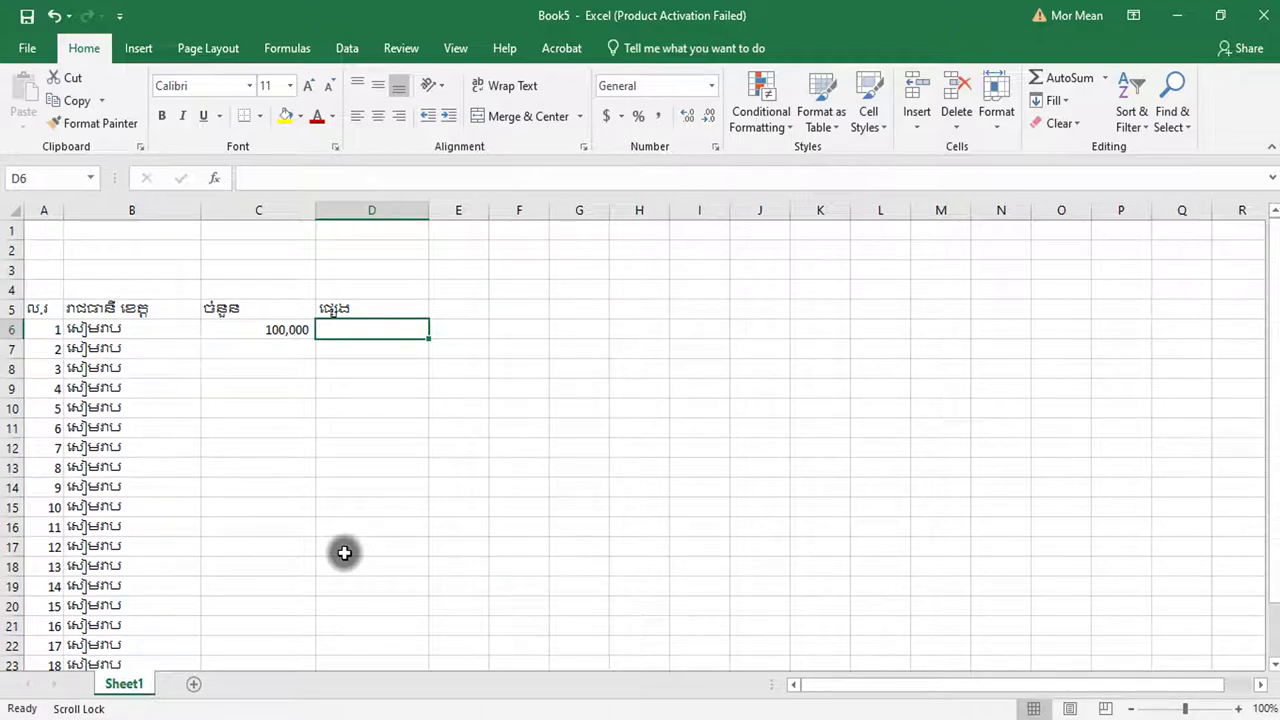
pyautogui.scroll(-1, 340, 535)
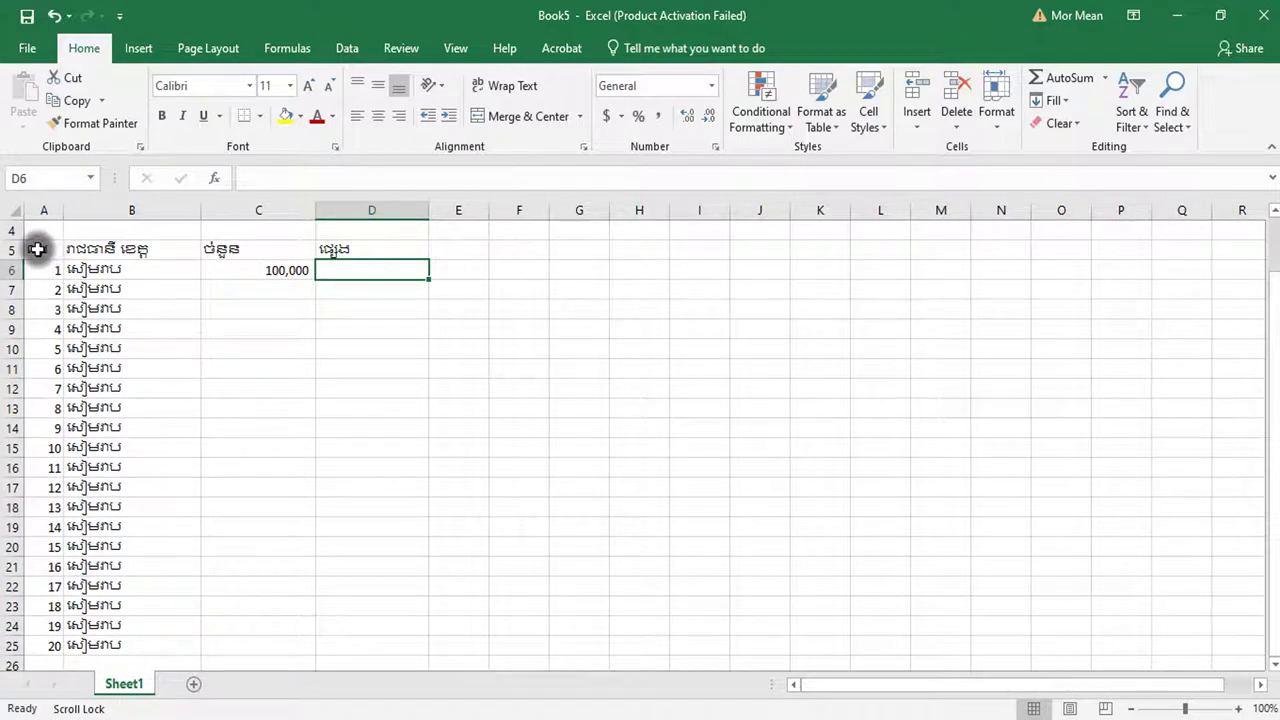
pyautogui.moveTo(37, 249)
pyautogui.mouseDown()
pyautogui.moveTo(329, 367)
pyautogui.moveTo(387, 643)
pyautogui.mouseUp()
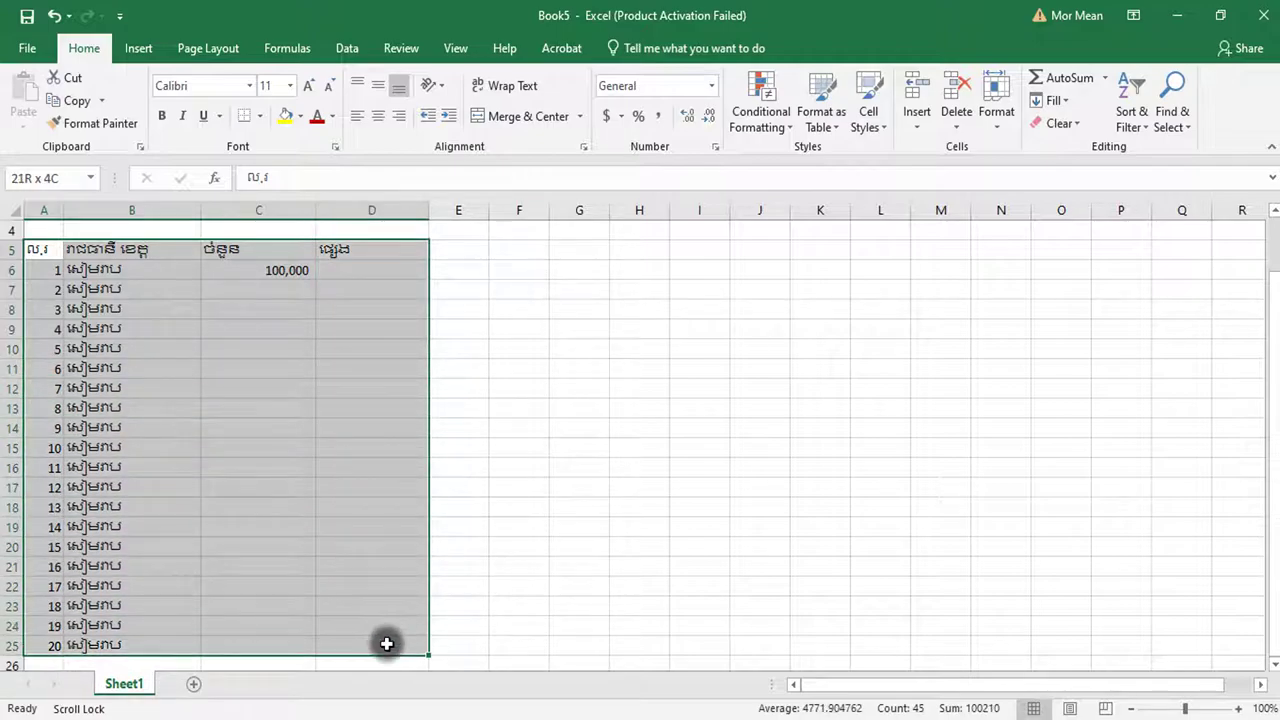
pyautogui.click(195, 50)
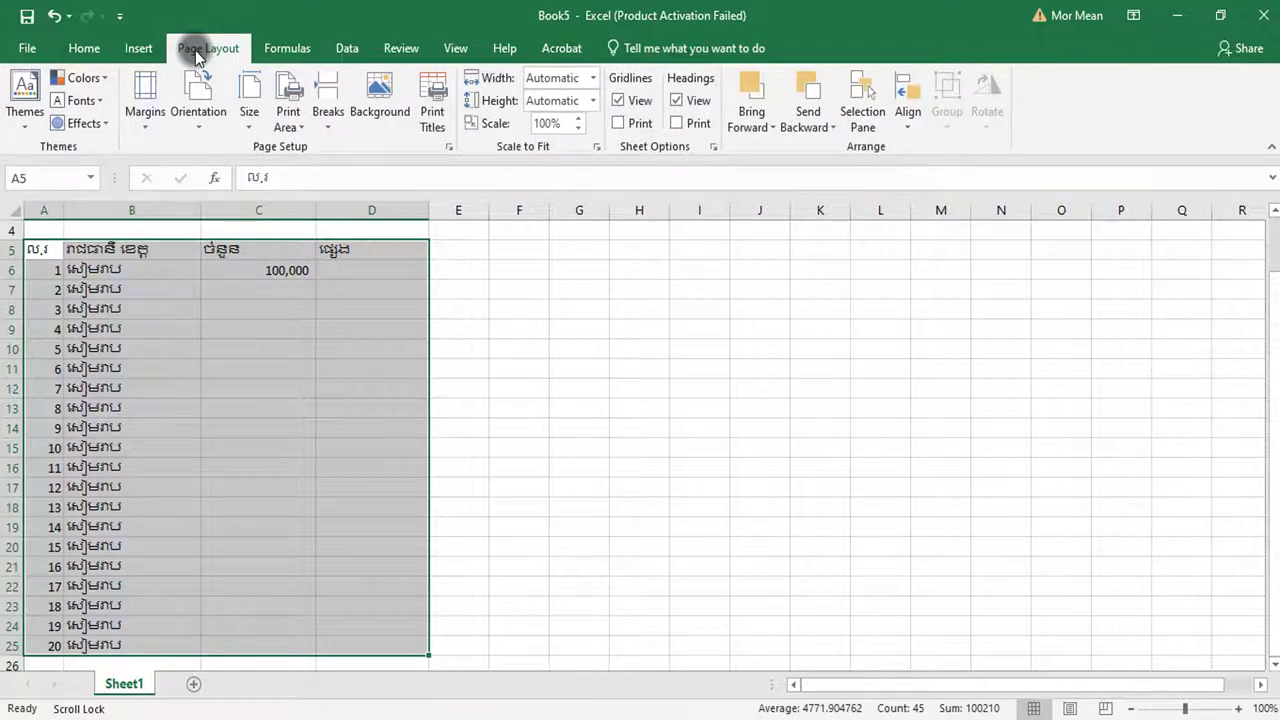
pyautogui.click(138, 48)
pyautogui.click(86, 49)
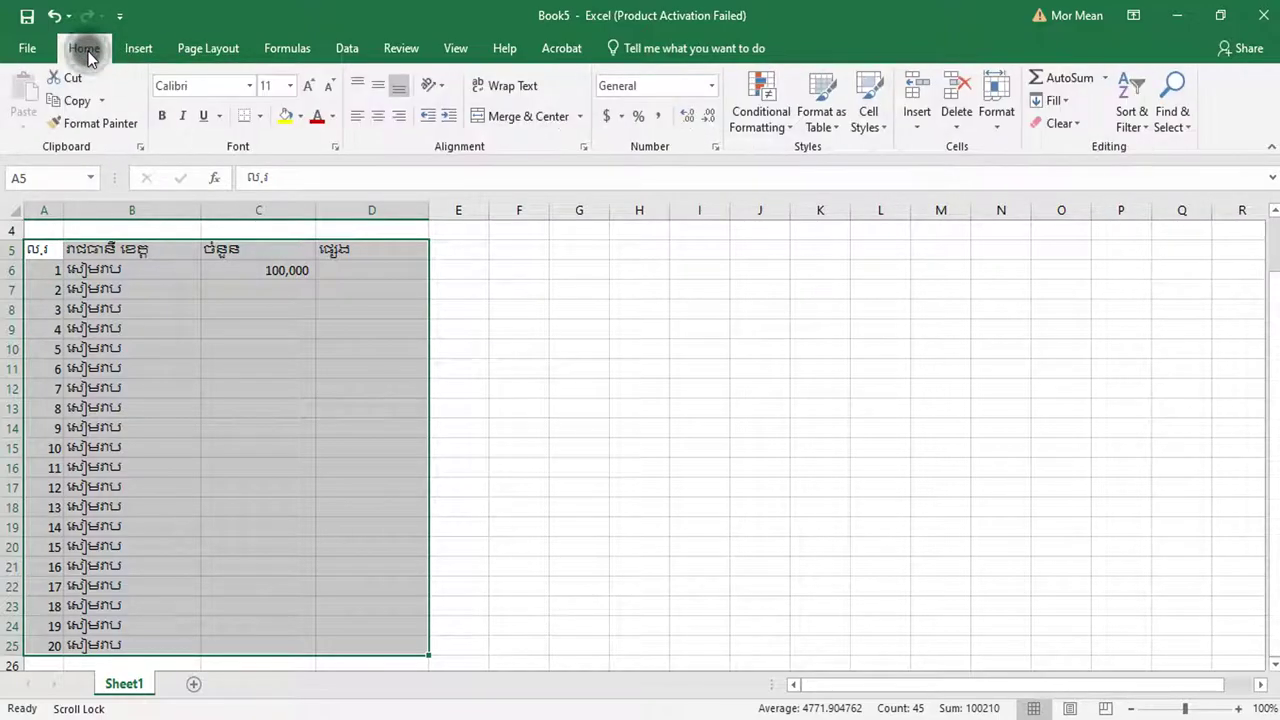
# Step: Apply All Borders to every cell of A5:D25 and check the boxed table
pyautogui.click(261, 120)
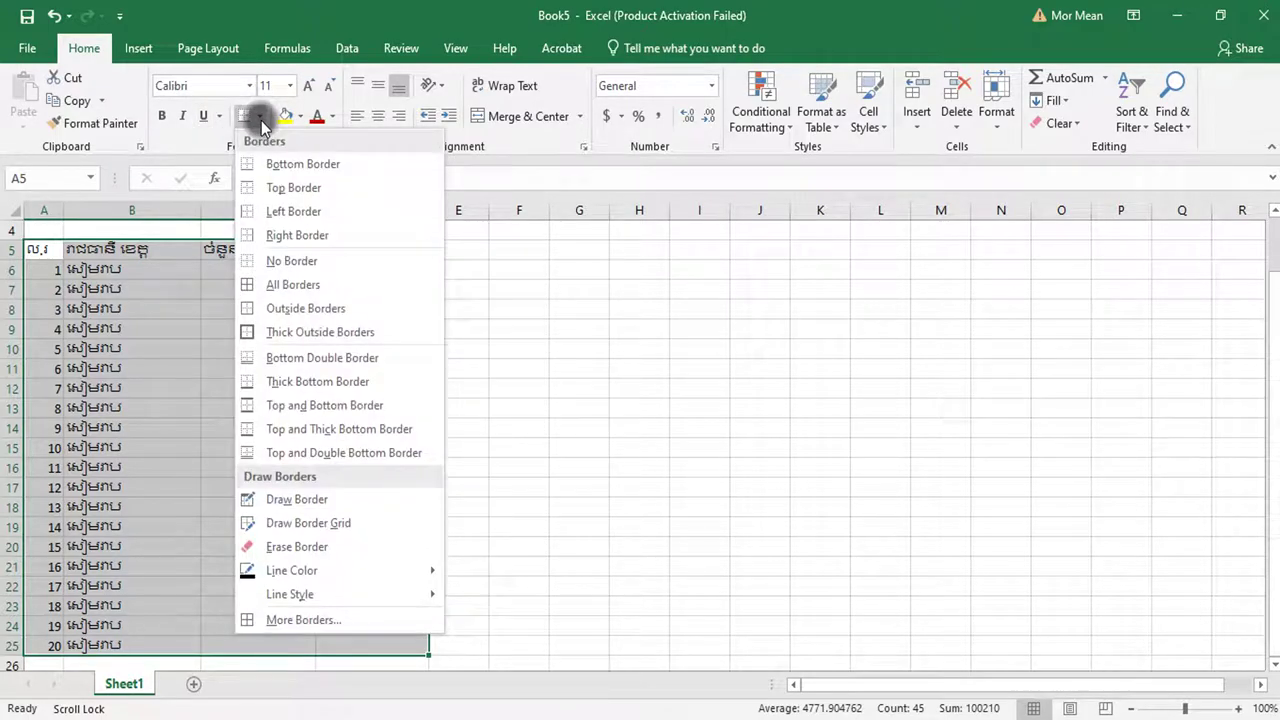
pyautogui.click(291, 286)
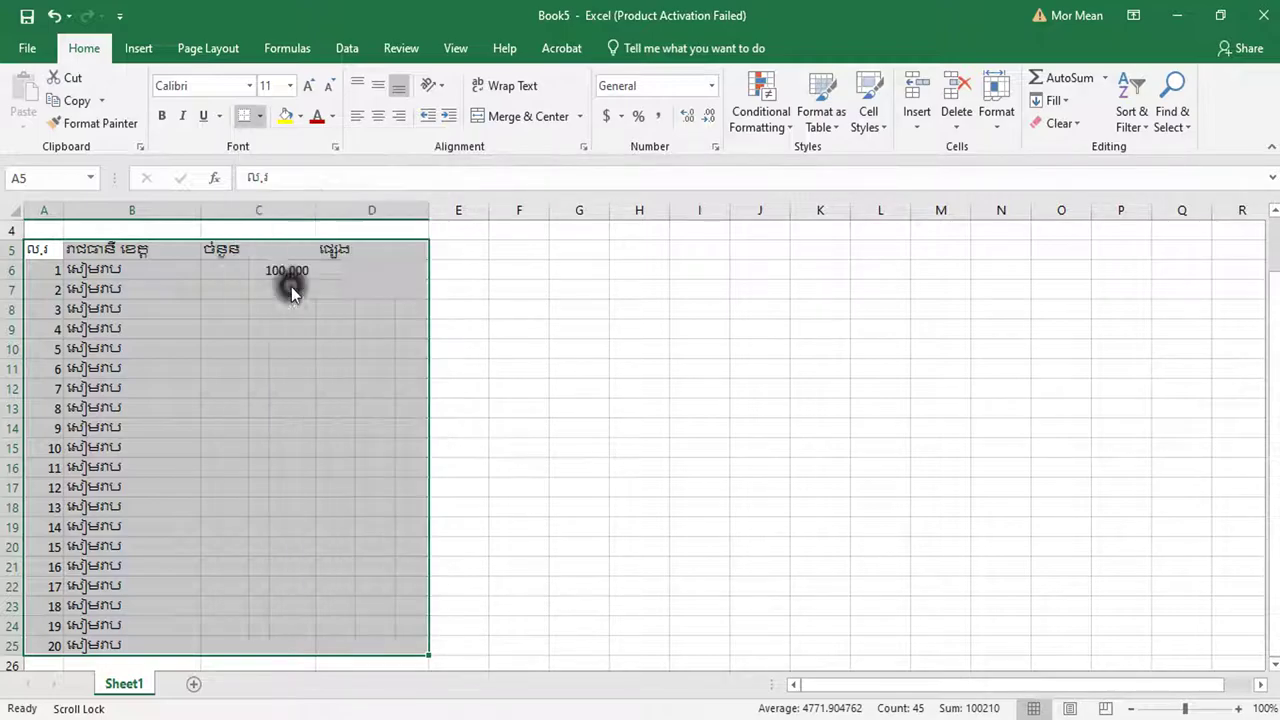
pyautogui.scroll(-4, 476, 408)
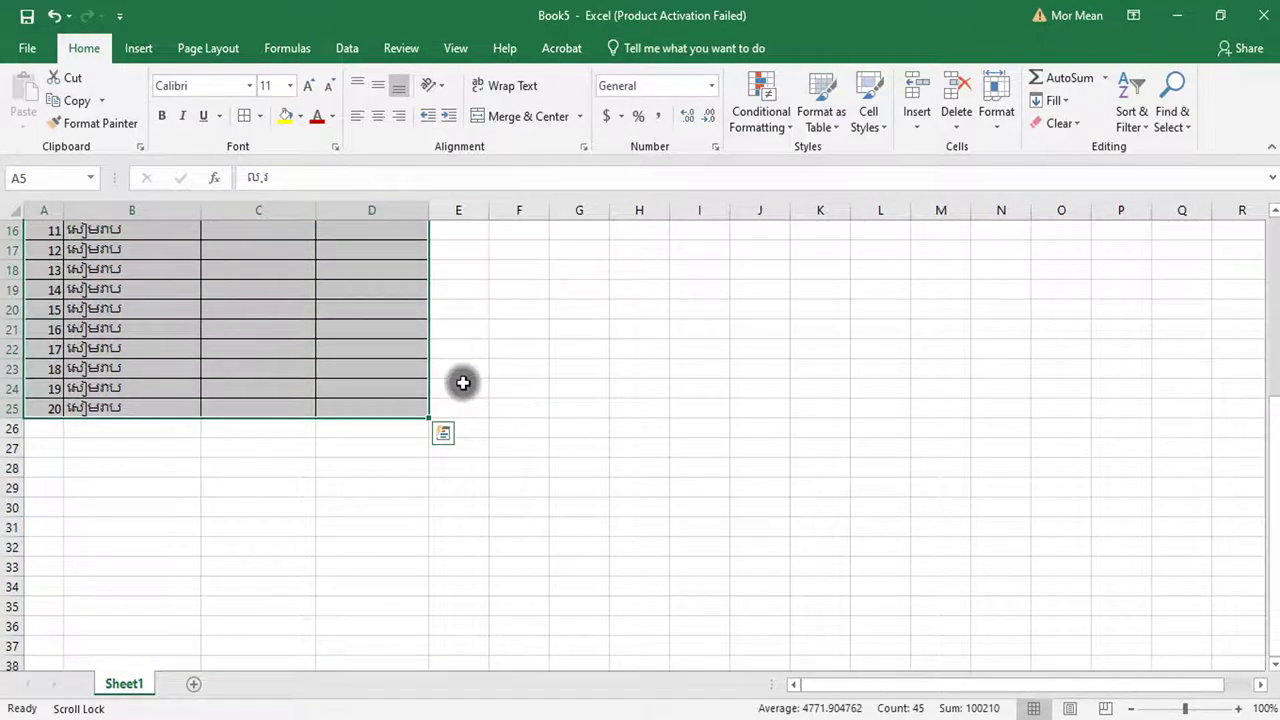
pyautogui.click(462, 392)
pyautogui.scroll(5, 450, 425)
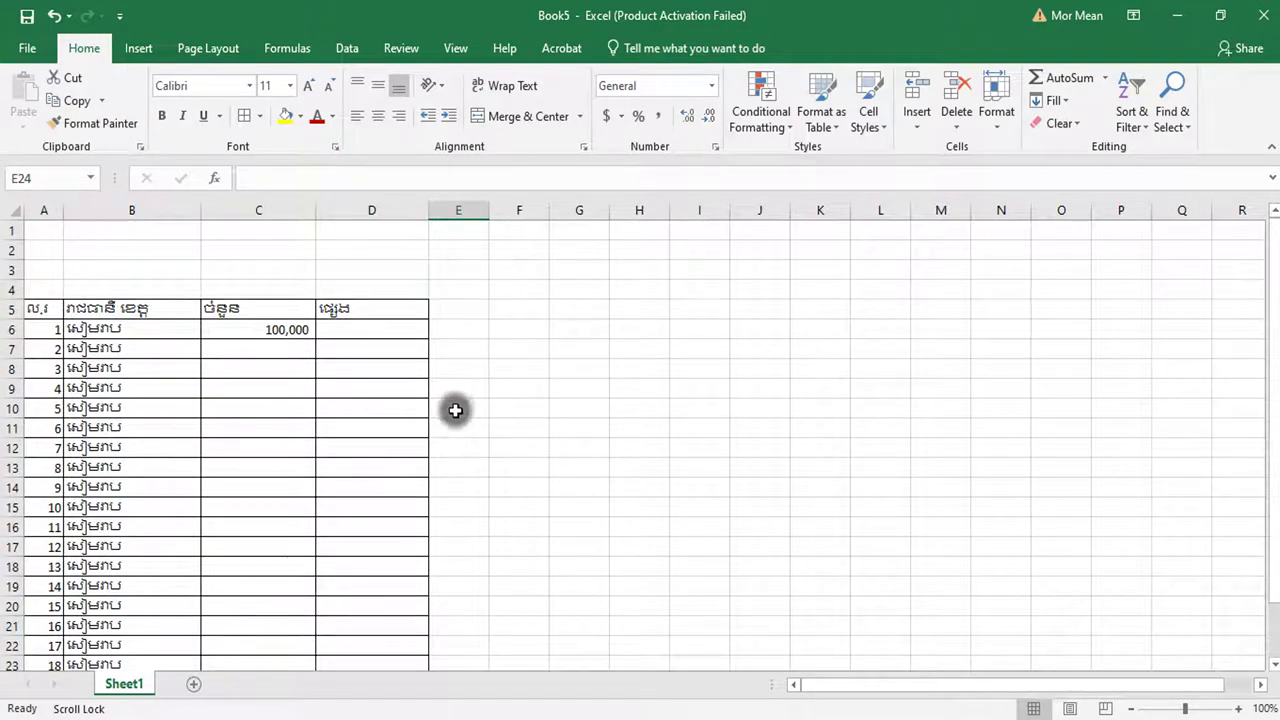
pyautogui.scroll(-4, 297, 412)
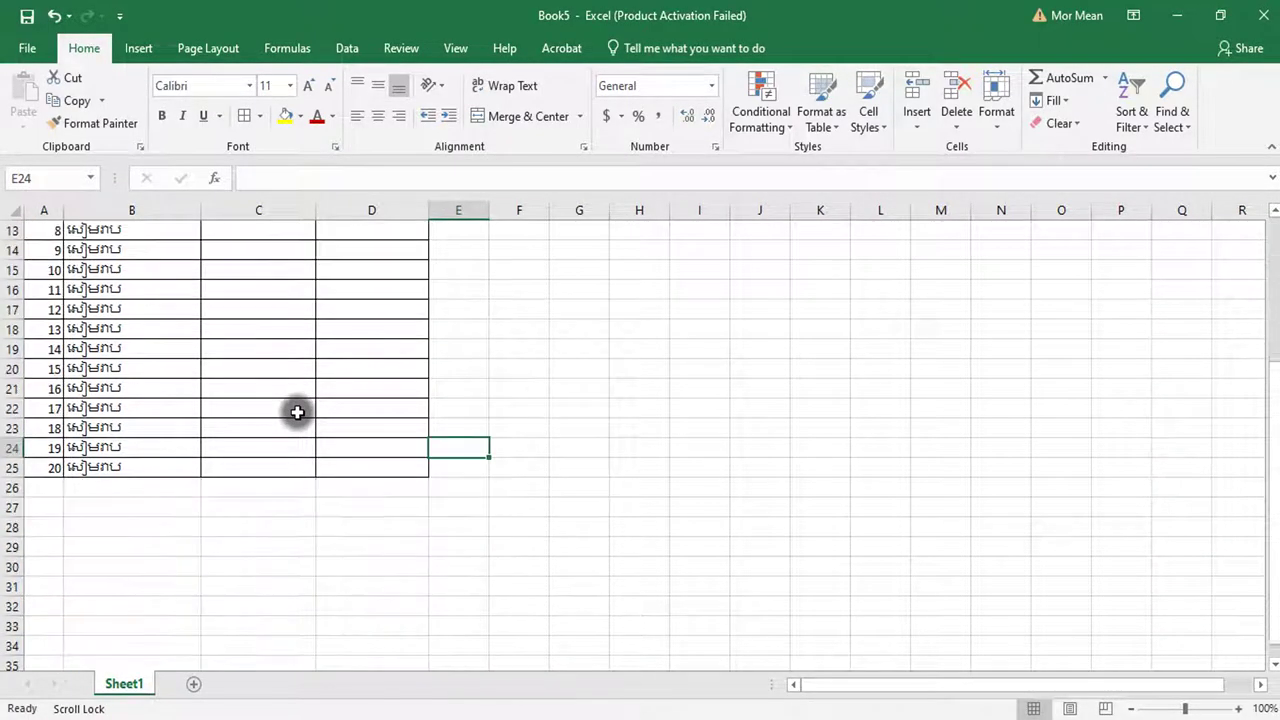
pyautogui.scroll(4, 323, 478)
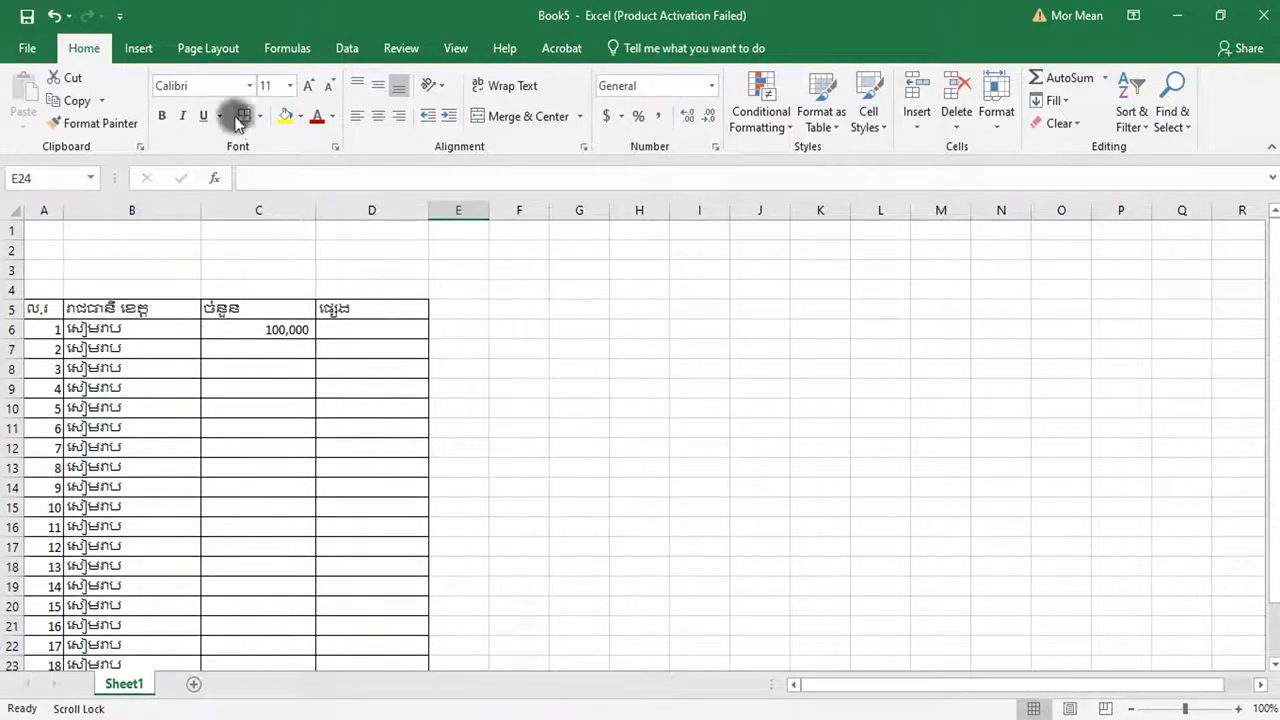
pyautogui.click(195, 52)
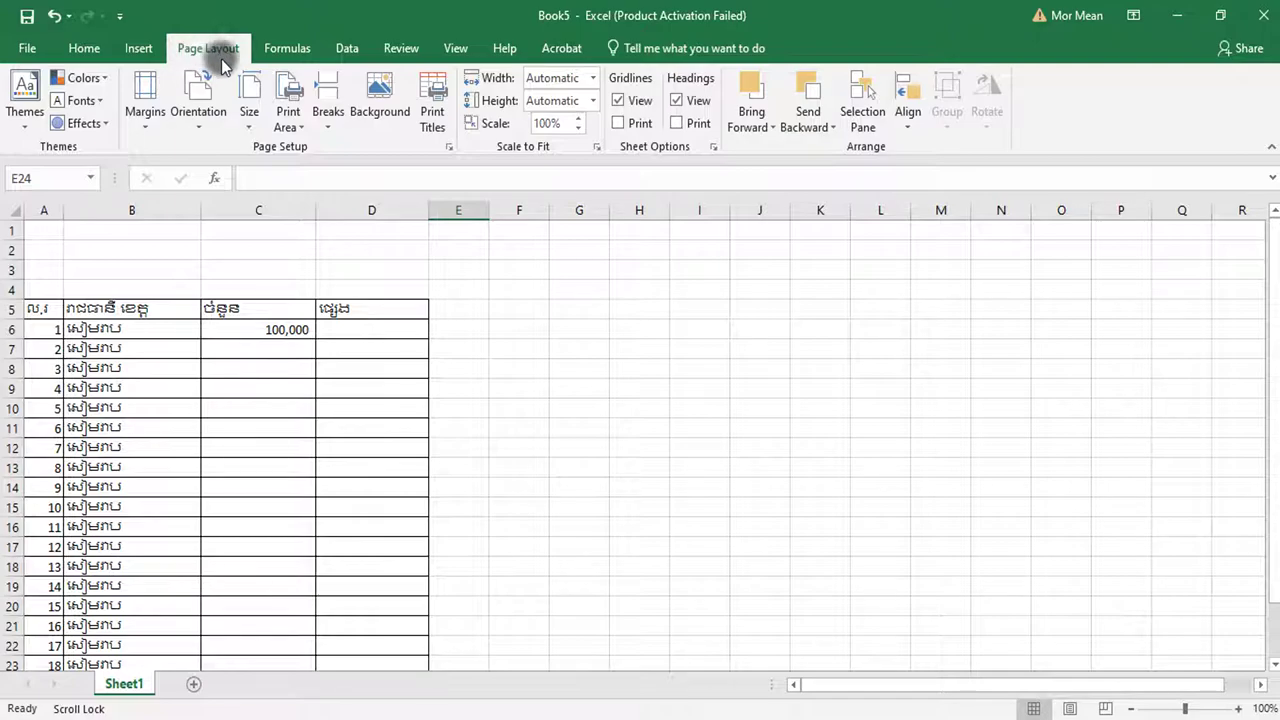
# Step: In Page Setup, keep portrait orientation and set the paper size to Legal
pyautogui.click(448, 146)
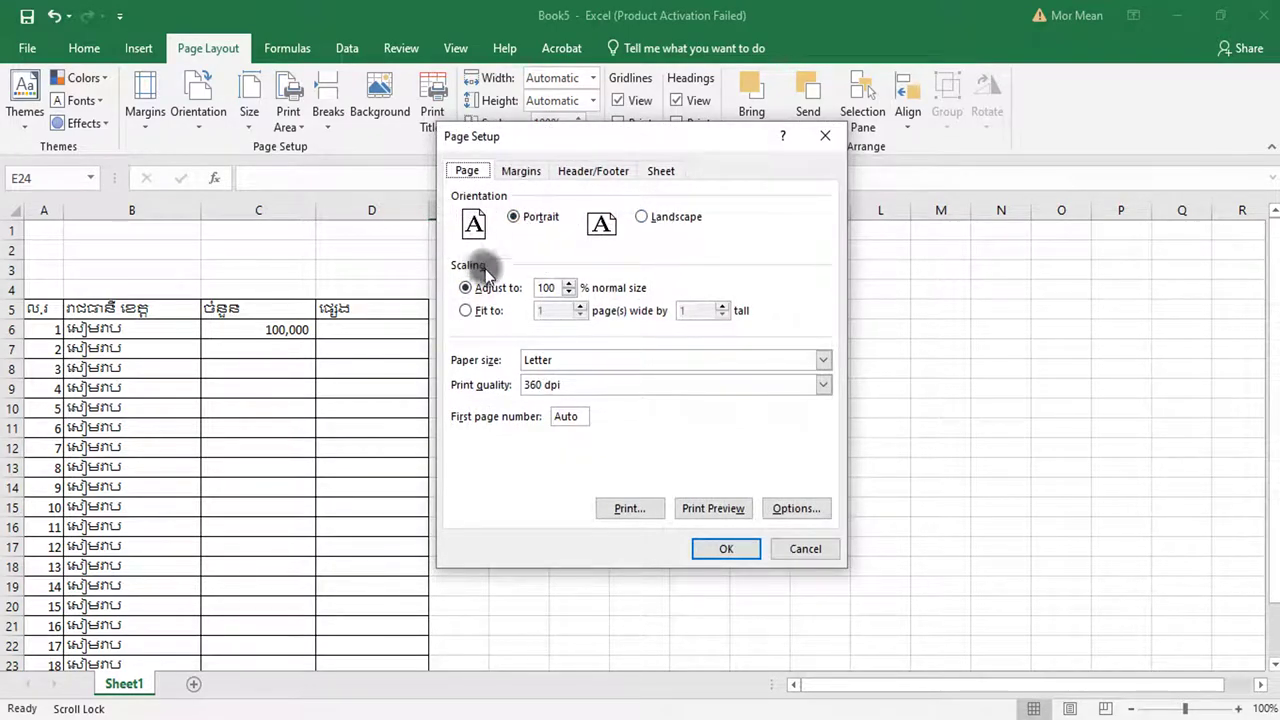
pyautogui.click(640, 217)
pyautogui.click(515, 217)
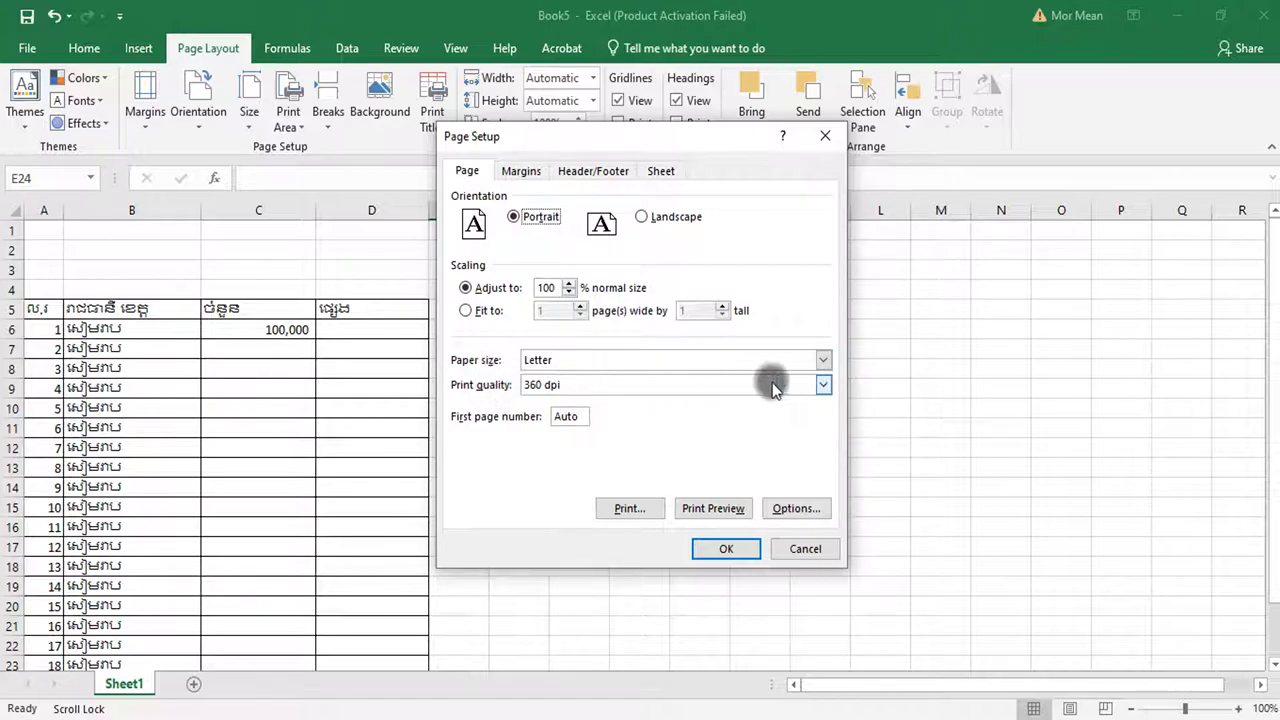
pyautogui.click(822, 360)
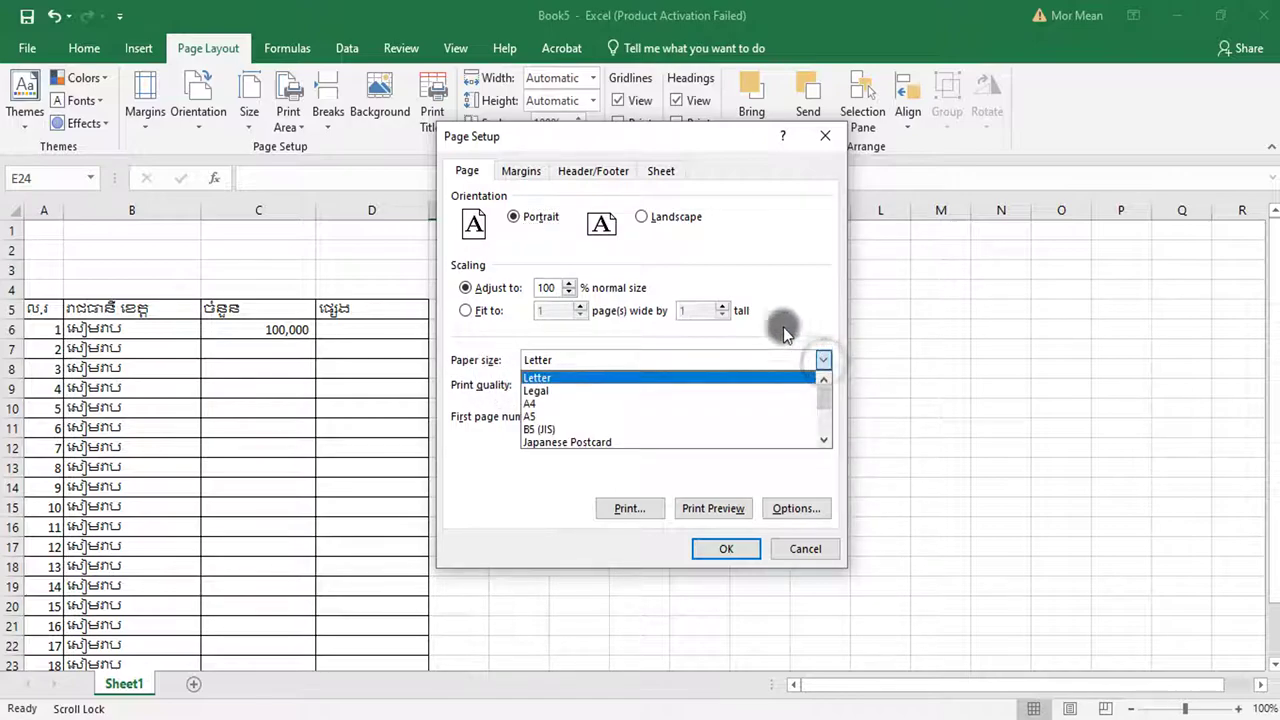
pyautogui.click(565, 390)
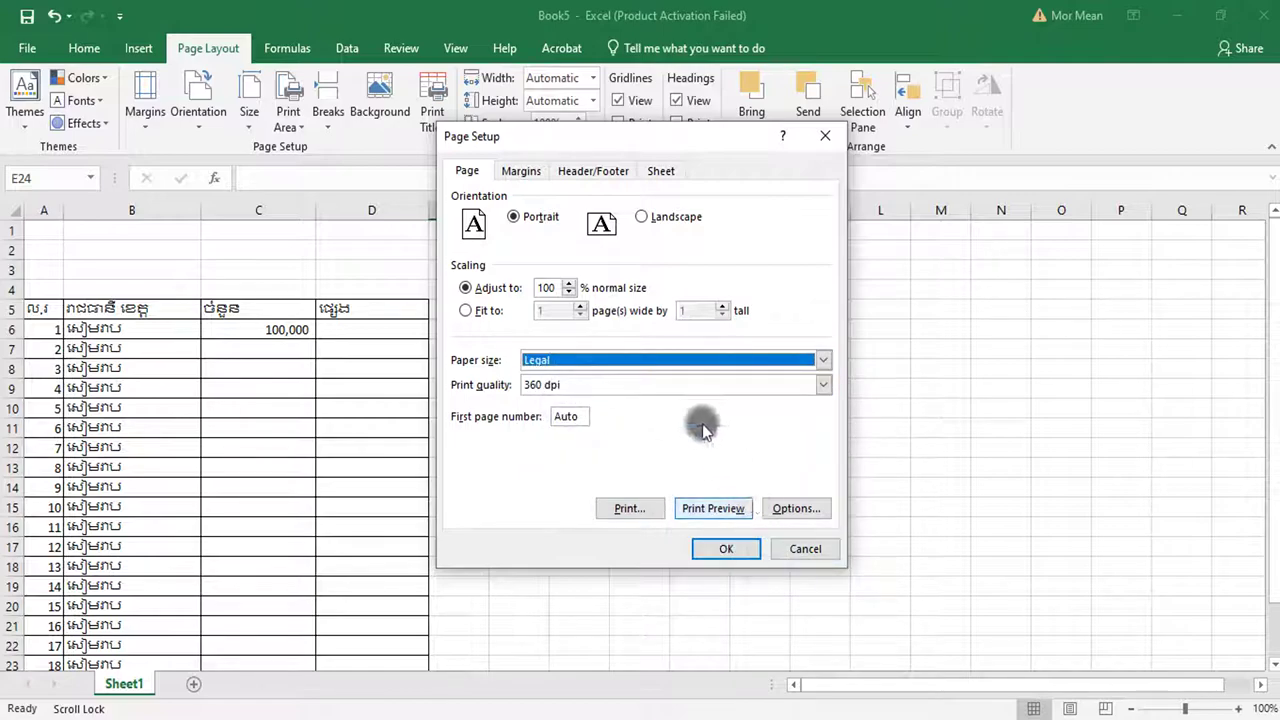
pyautogui.click(524, 174)
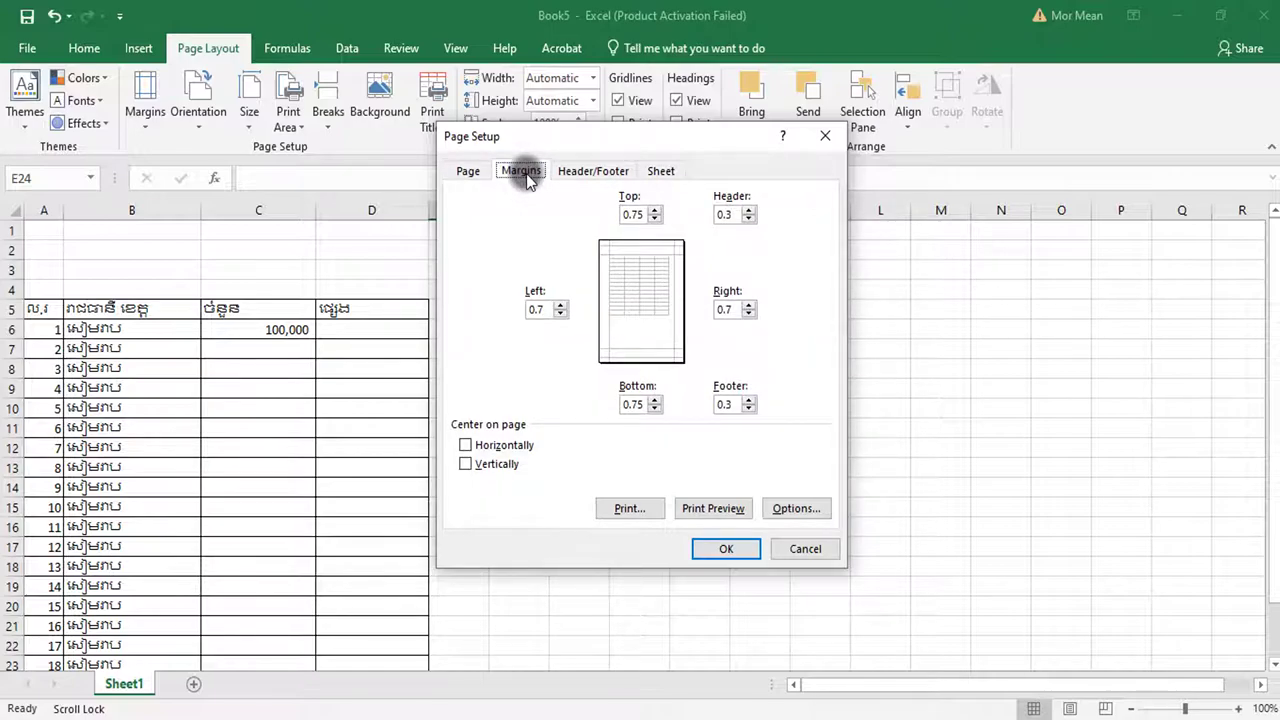
# Step: Set the left, bottom and footer margins to 0.25
pyautogui.click(559, 313)
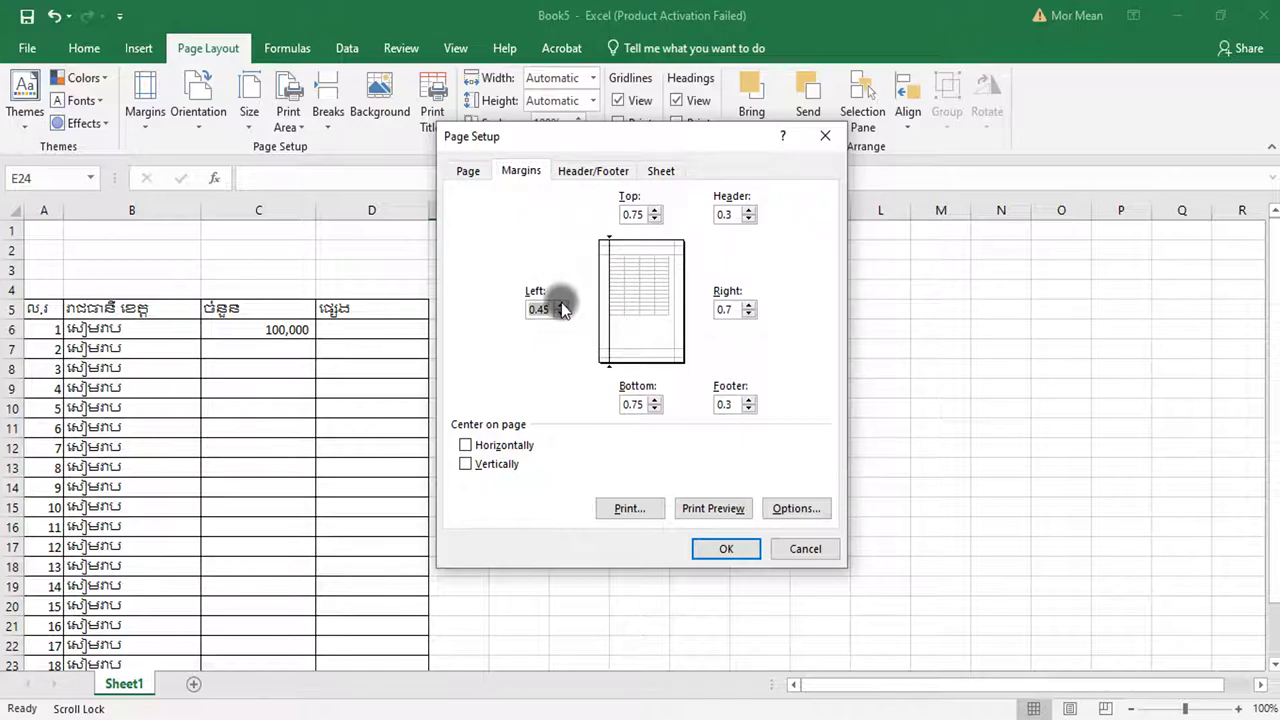
pyautogui.click(559, 304)
pyautogui.click(656, 409)
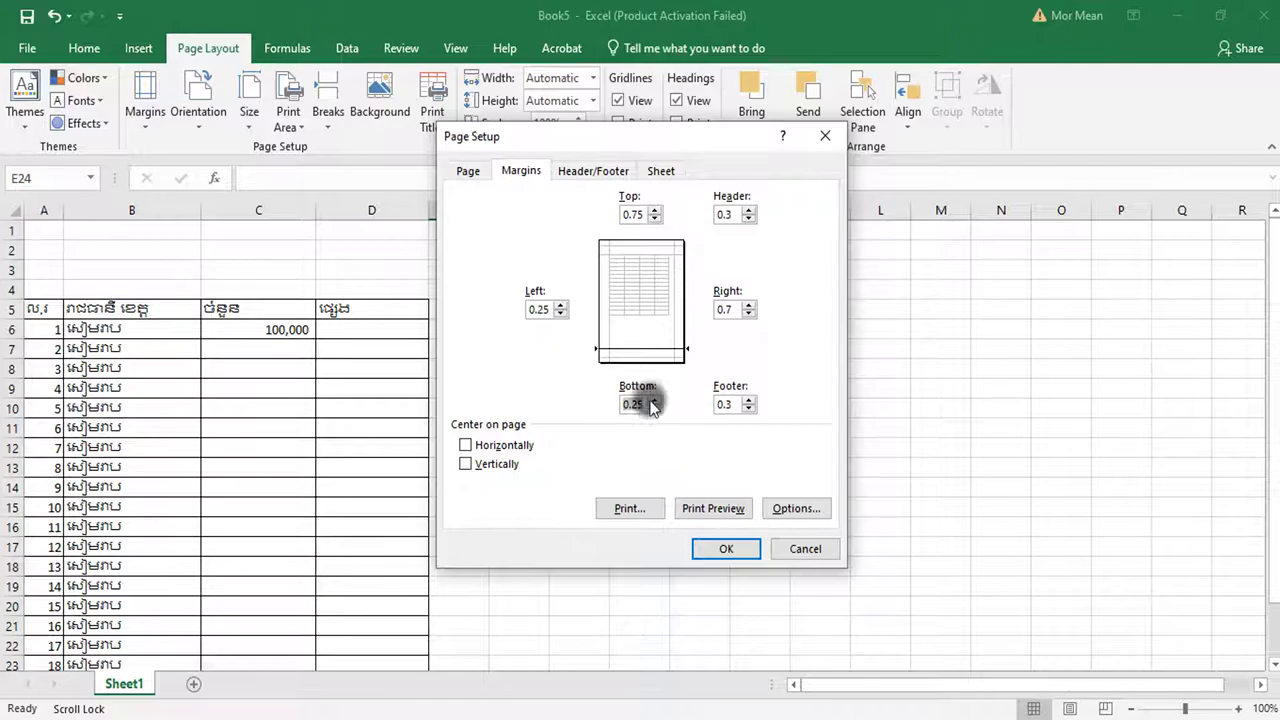
pyautogui.click(749, 409)
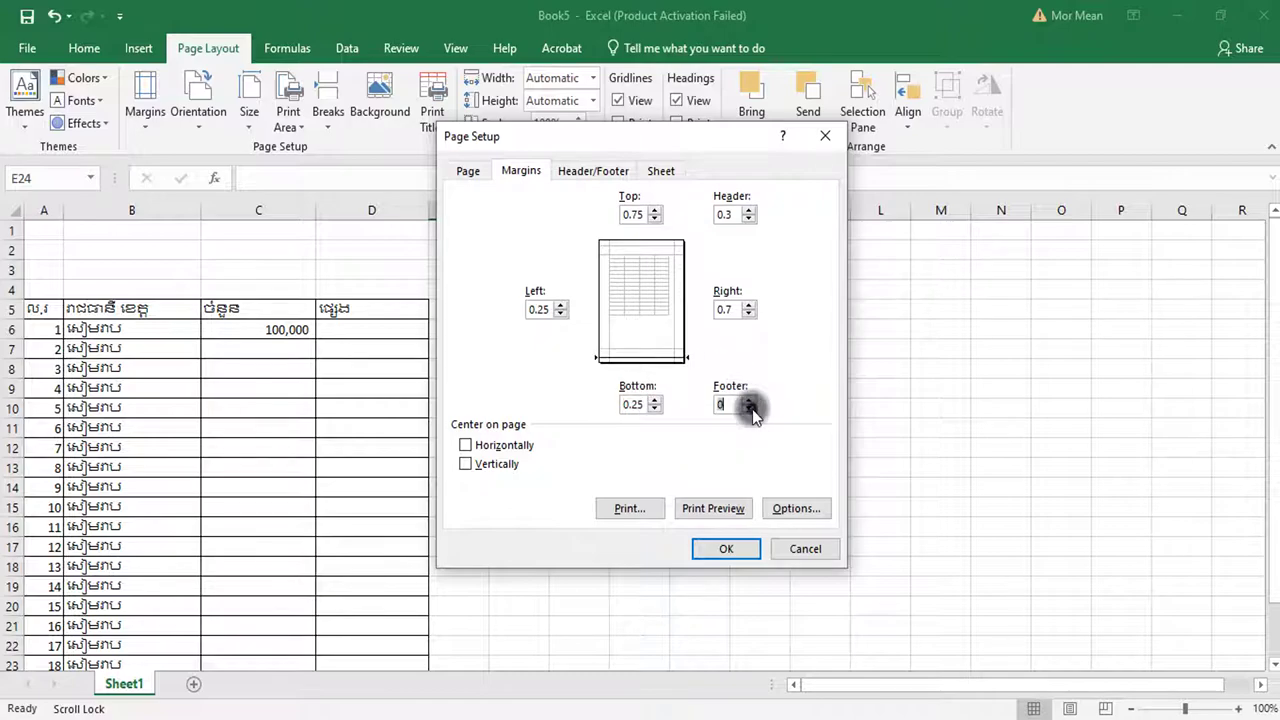
pyautogui.click(749, 401)
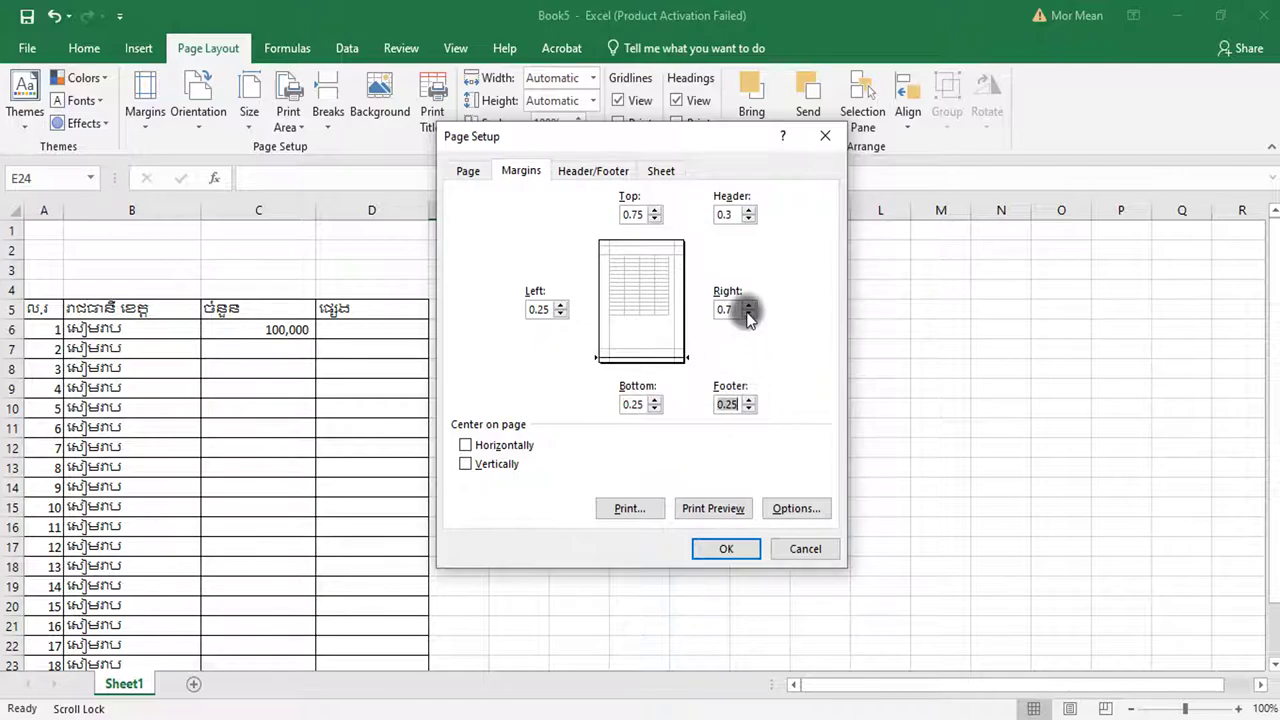
# Step: Adjust the right margin spinner until it reads 0.25
pyautogui.click(749, 305)
pyautogui.click(749, 305)
pyautogui.click(749, 305)
pyautogui.click(749, 305)
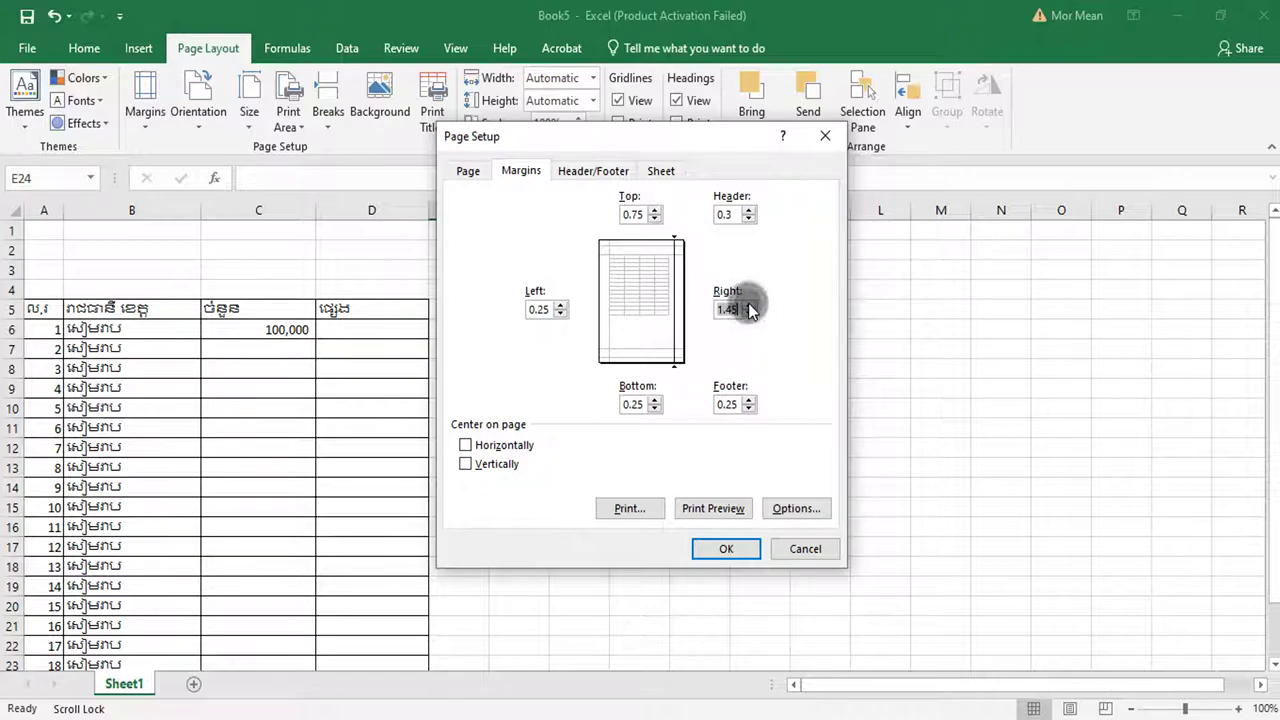
pyautogui.click(749, 305)
pyautogui.click(749, 305)
pyautogui.click(749, 305)
pyautogui.click(749, 314)
pyautogui.click(749, 314)
pyautogui.click(749, 314)
pyautogui.click(749, 314)
pyautogui.click(749, 314)
pyautogui.click(749, 314)
pyautogui.click(749, 314)
pyautogui.click(749, 314)
pyautogui.click(749, 314)
pyautogui.click(749, 314)
pyautogui.click(750, 307)
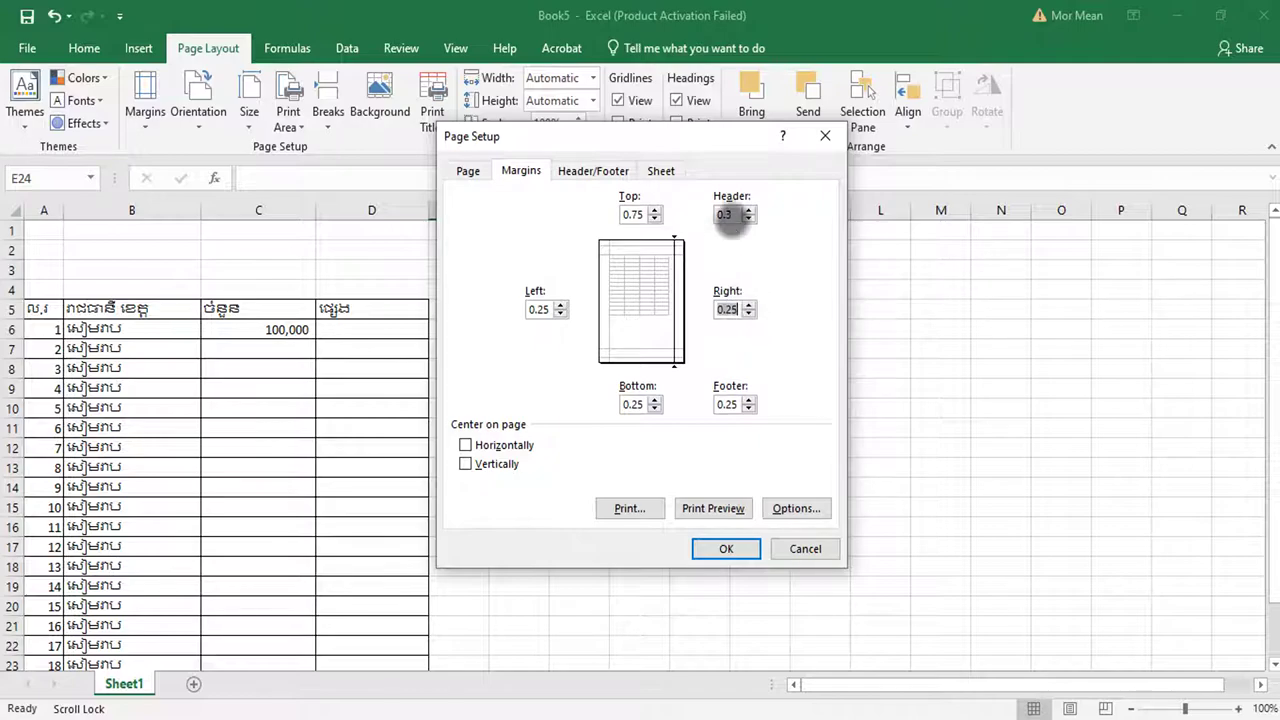
# Step: Set header and top margins to 0.25, center horizontally on the page, and apply
pyautogui.click(749, 211)
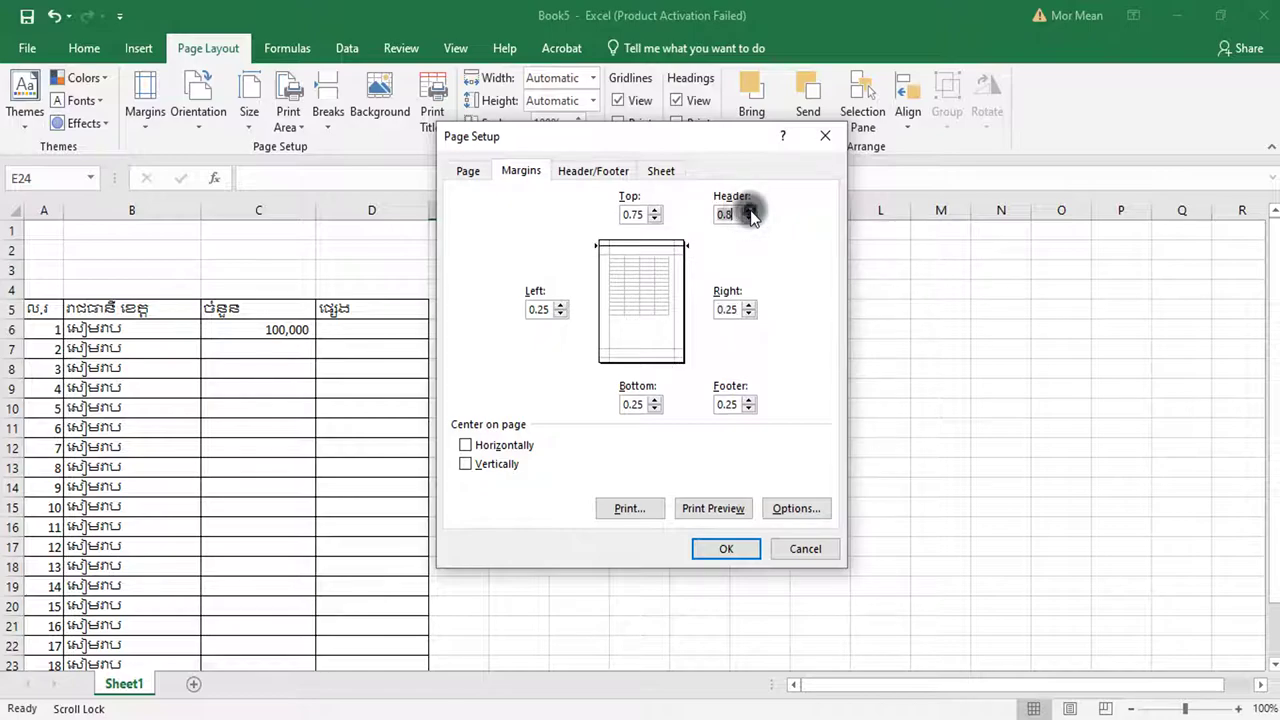
pyautogui.click(749, 211)
pyautogui.click(749, 210)
pyautogui.click(655, 211)
pyautogui.click(655, 218)
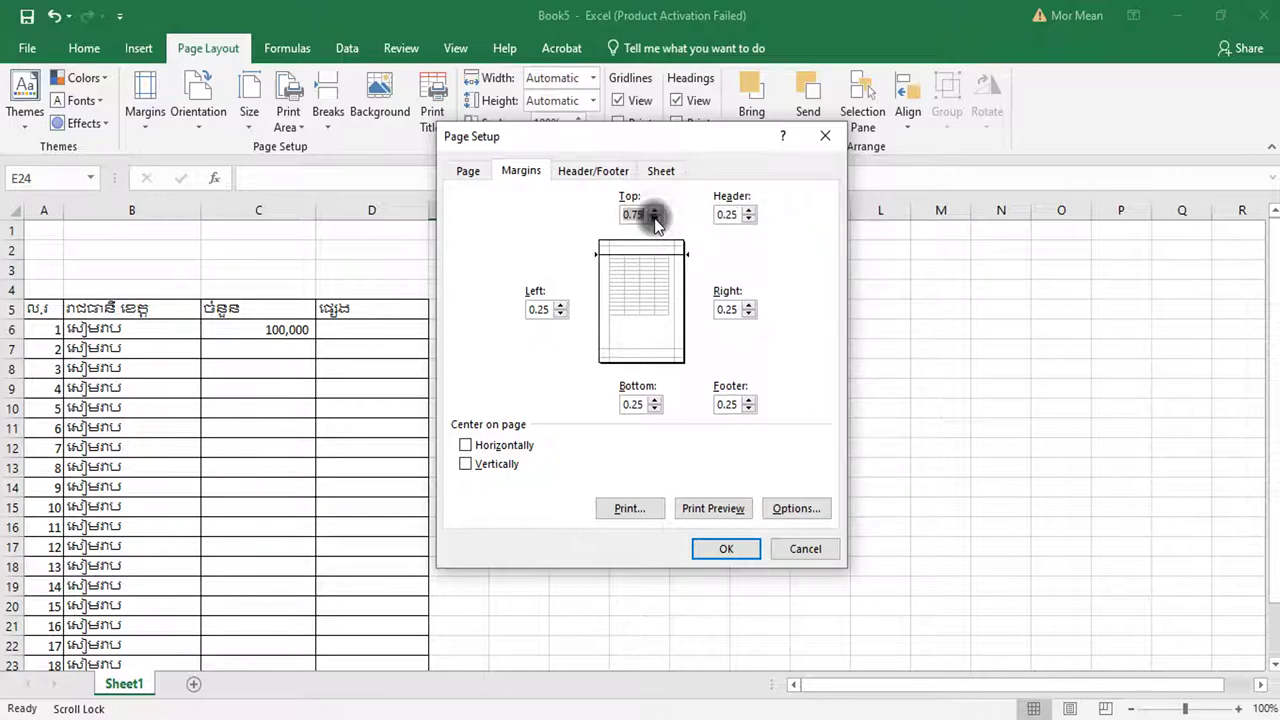
pyautogui.click(655, 218)
pyautogui.click(655, 220)
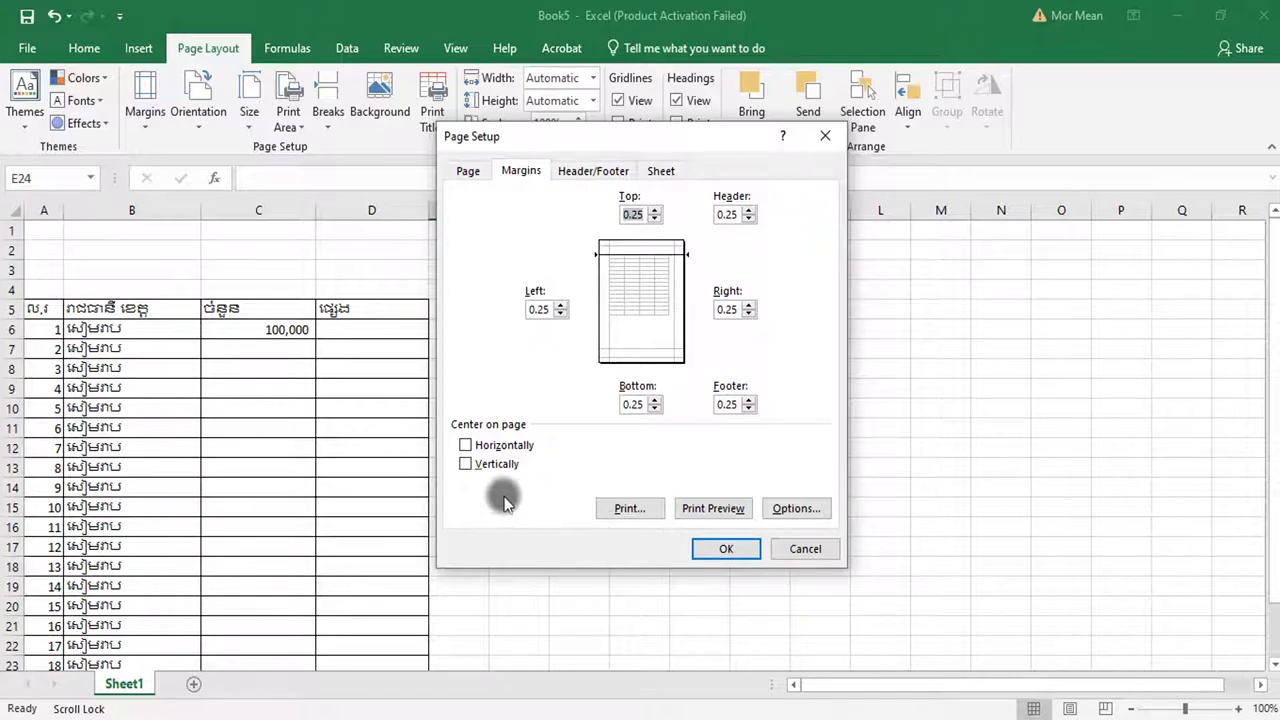
pyautogui.click(466, 446)
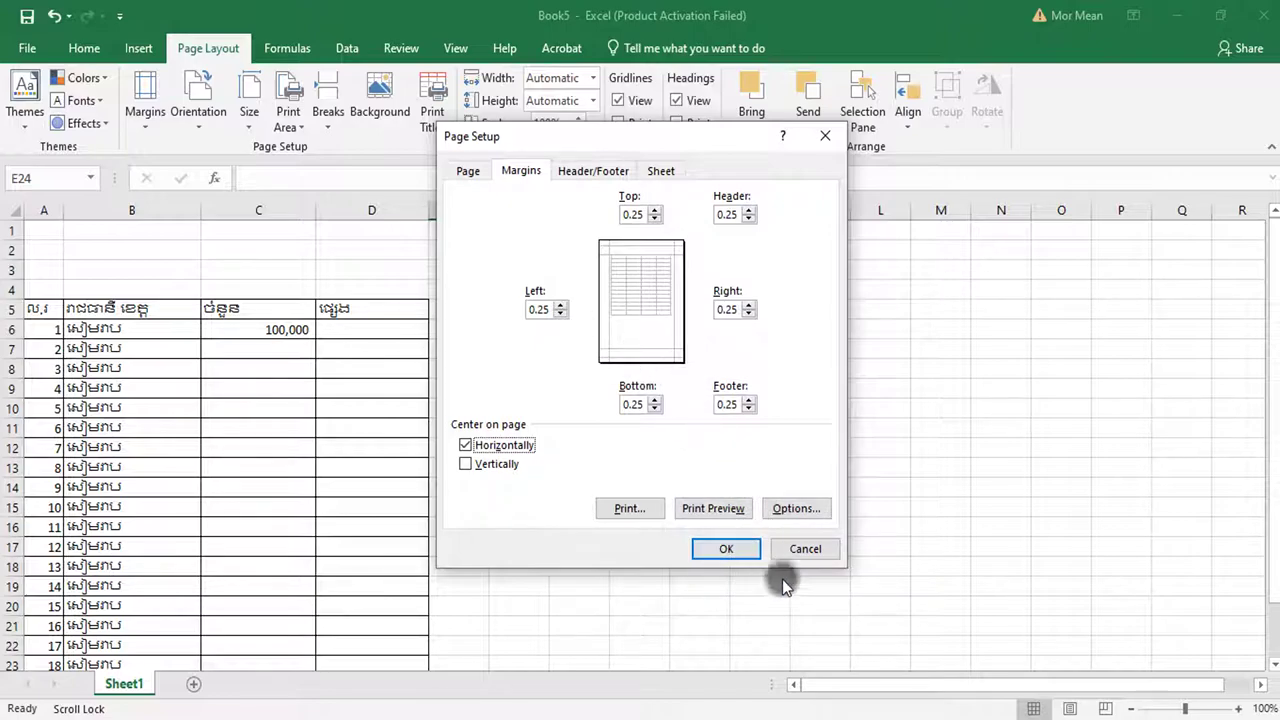
pyautogui.click(726, 548)
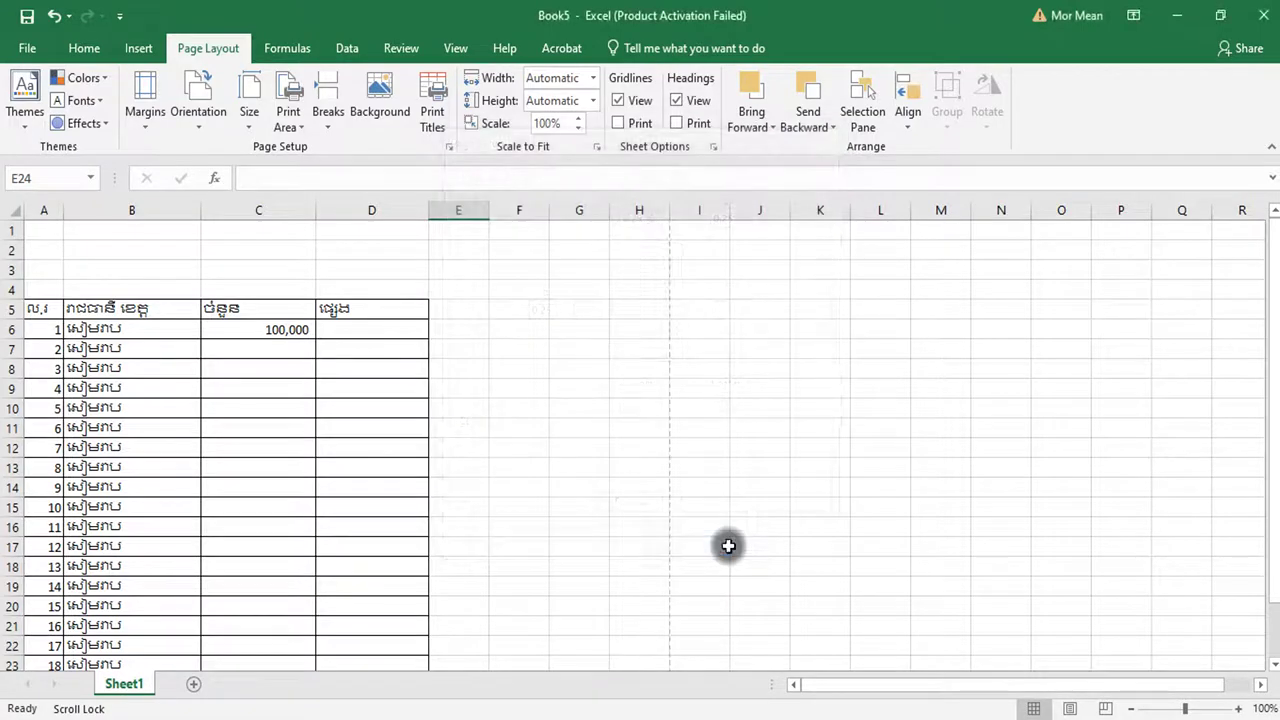
pyautogui.scroll(-2, 260, 480)
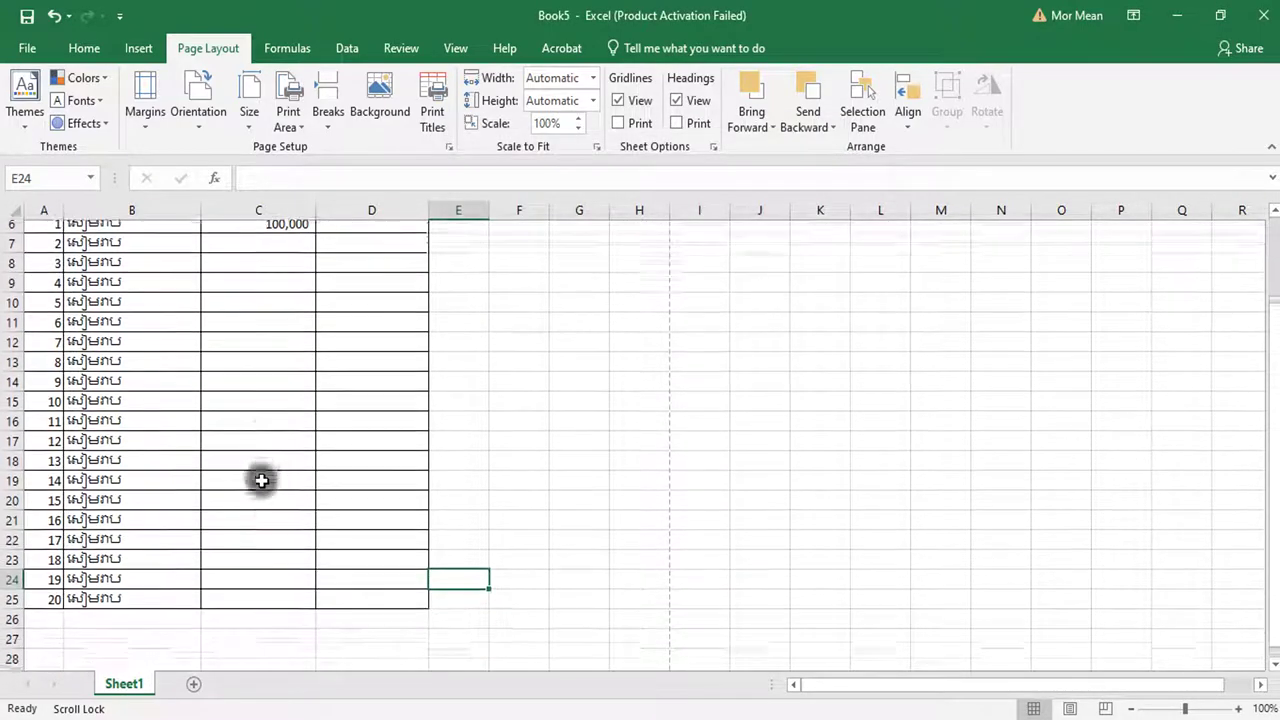
pyautogui.scroll(2, 260, 480)
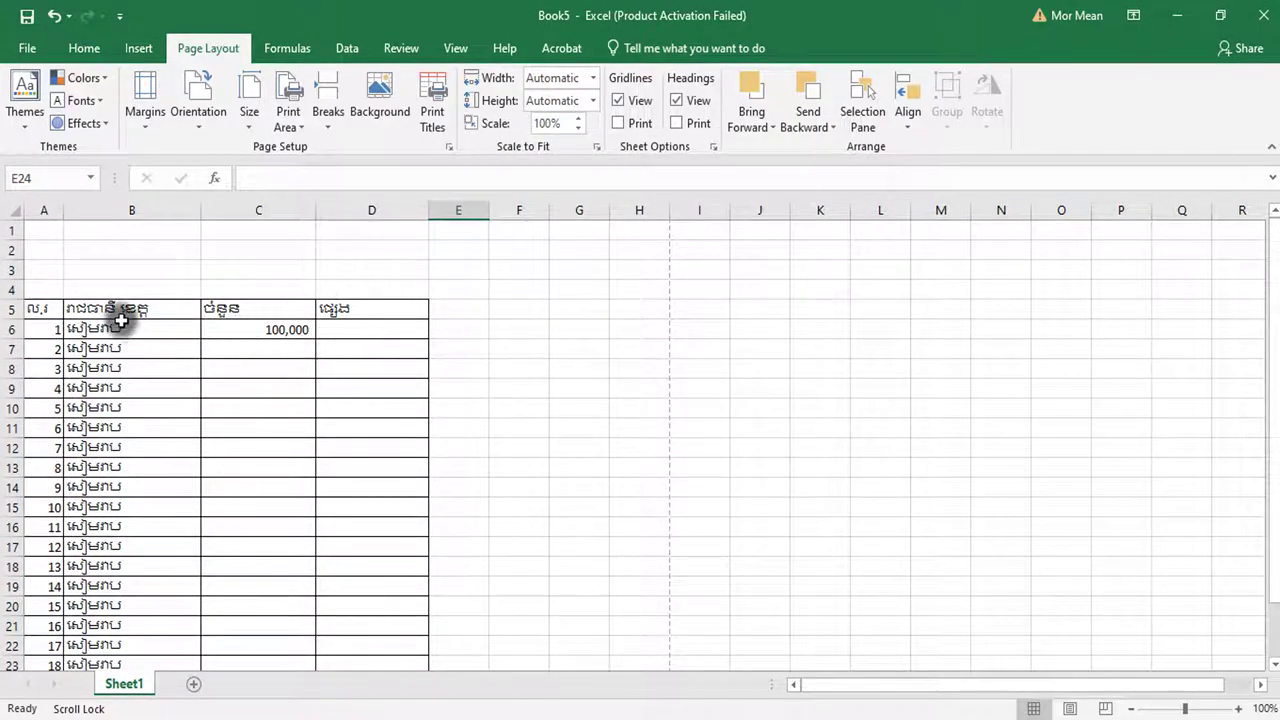
pyautogui.moveTo(38, 309); pyautogui.dragTo(351, 309)
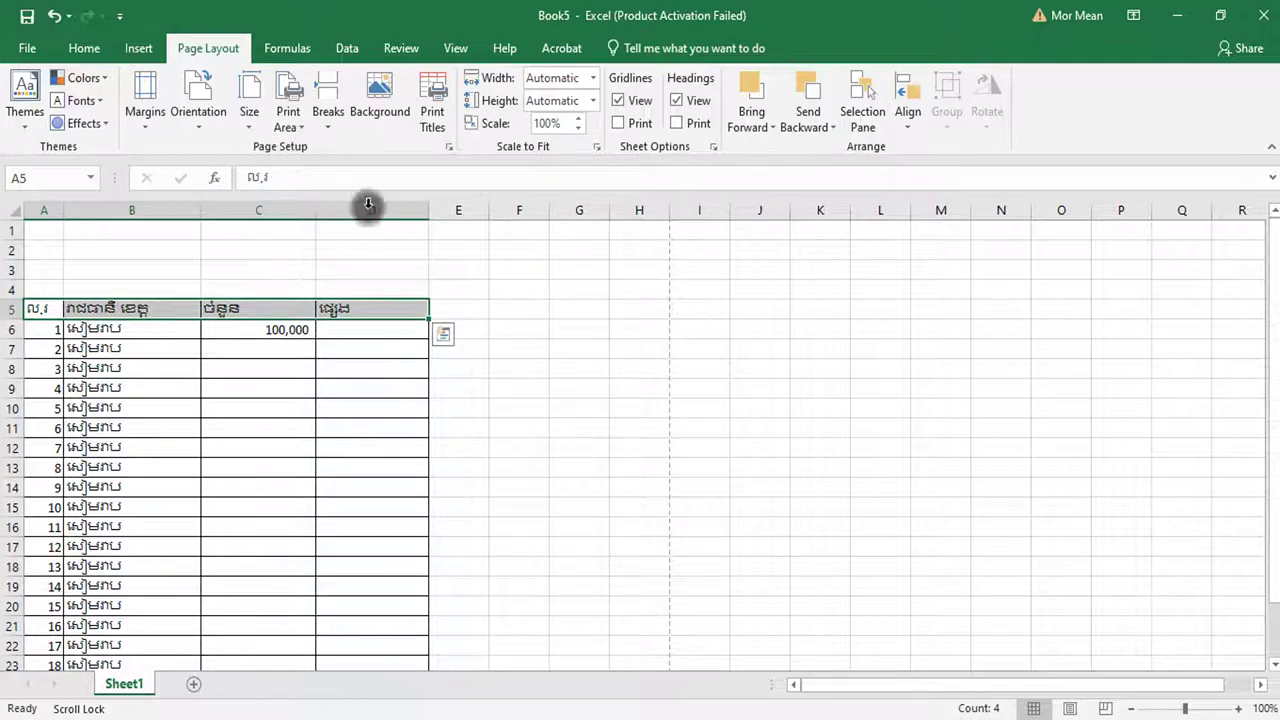
pyautogui.click(491, 283)
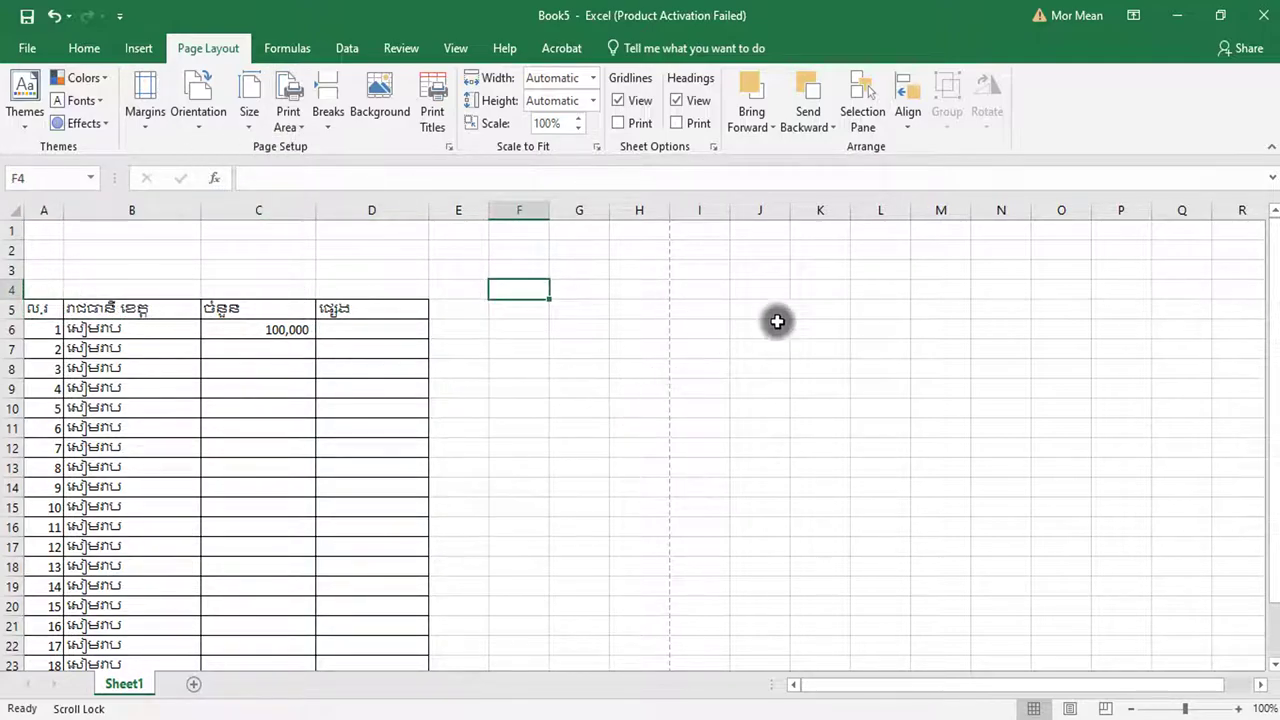
pyautogui.click(28, 50)
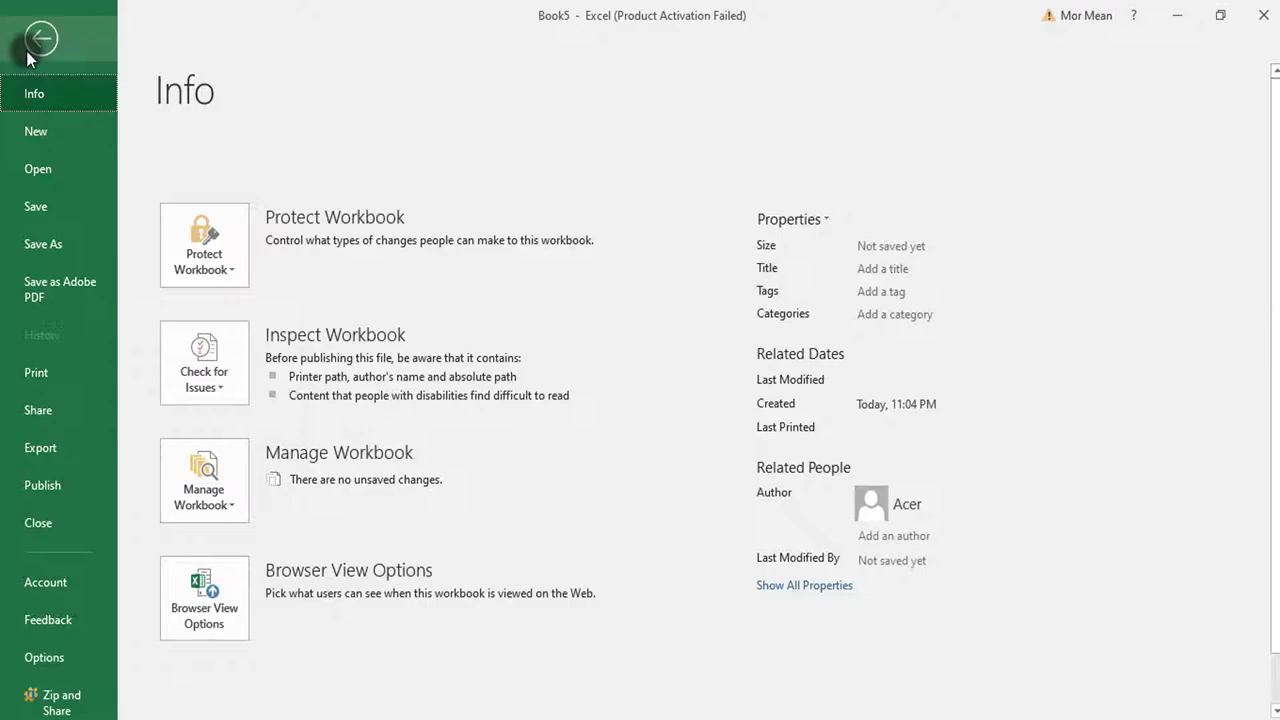
pyautogui.click(30, 42)
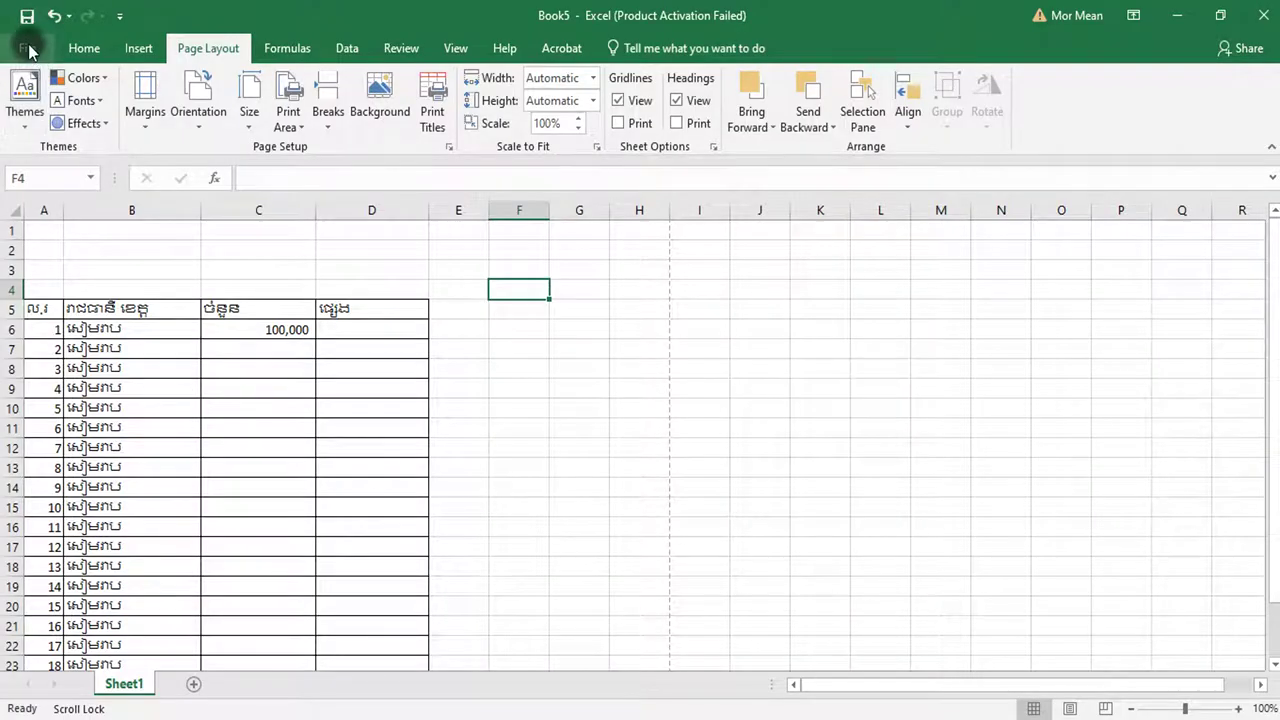
pyautogui.click(28, 45)
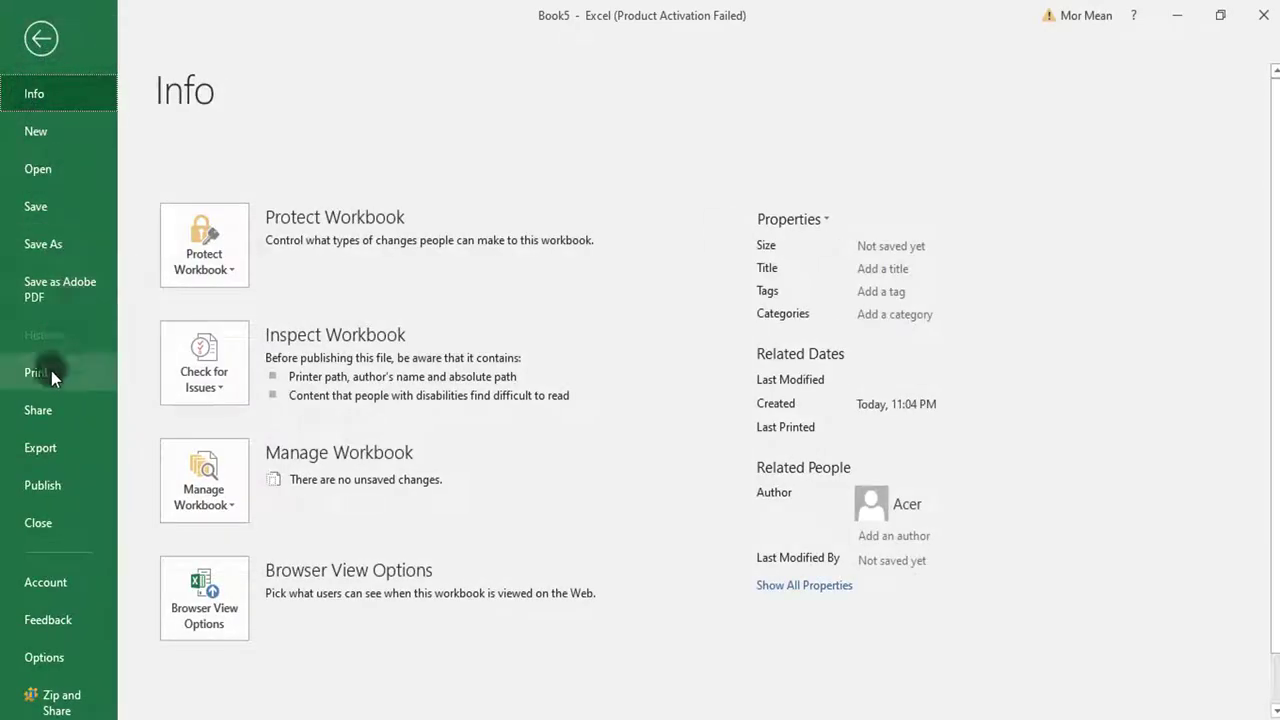
pyautogui.click(51, 372)
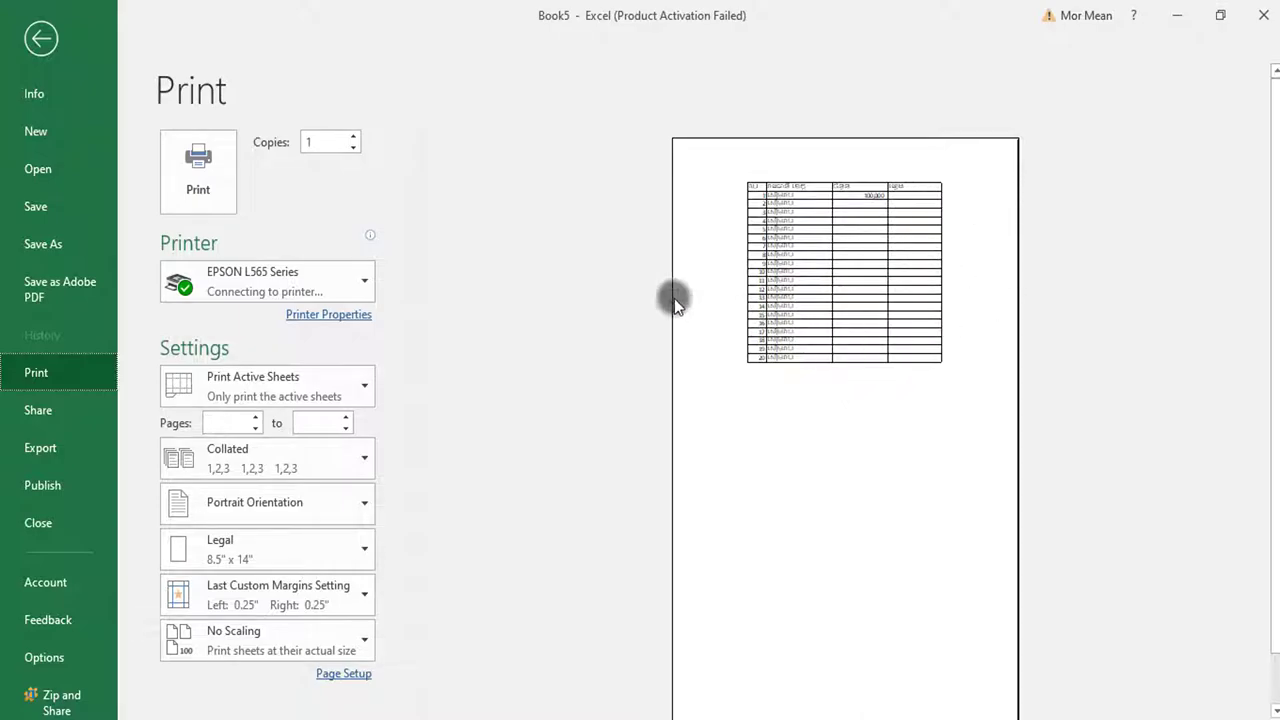
pyautogui.click(31, 43)
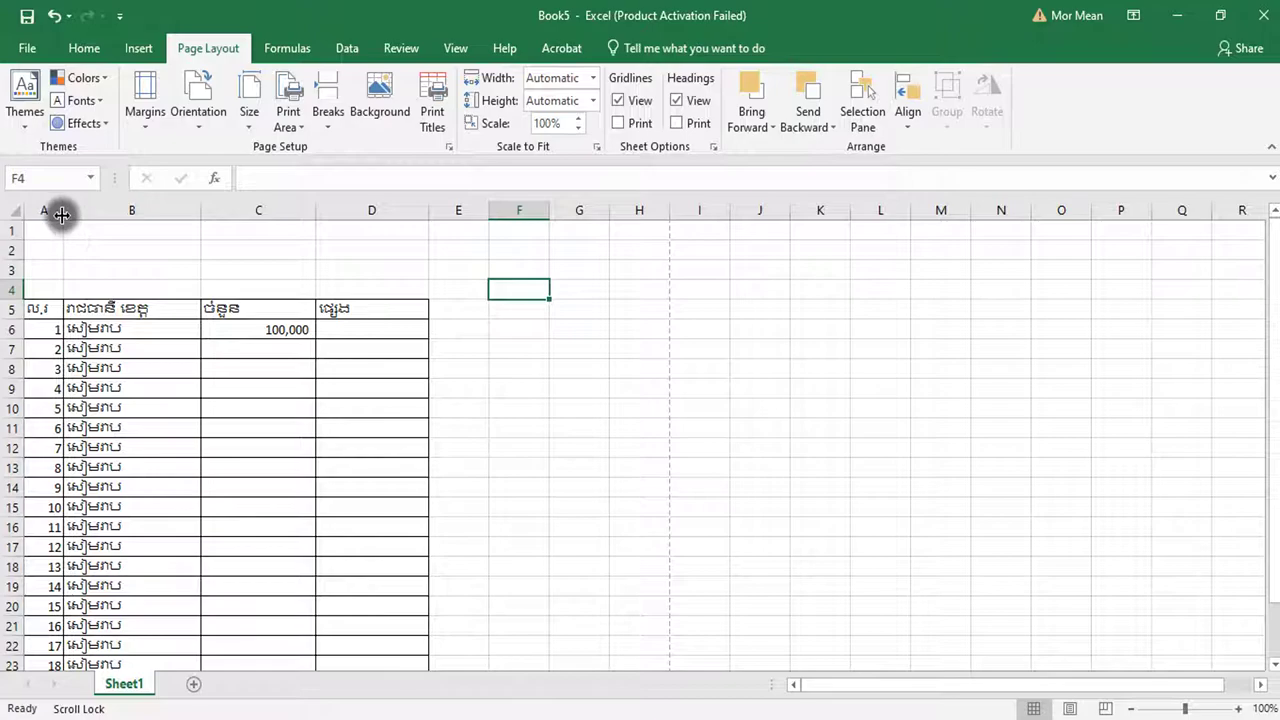
# Step: Widen columns A, B and C so the table fills more of the page, fine-tuning column B
pyautogui.moveTo(62, 211); pyautogui.dragTo(131, 211)
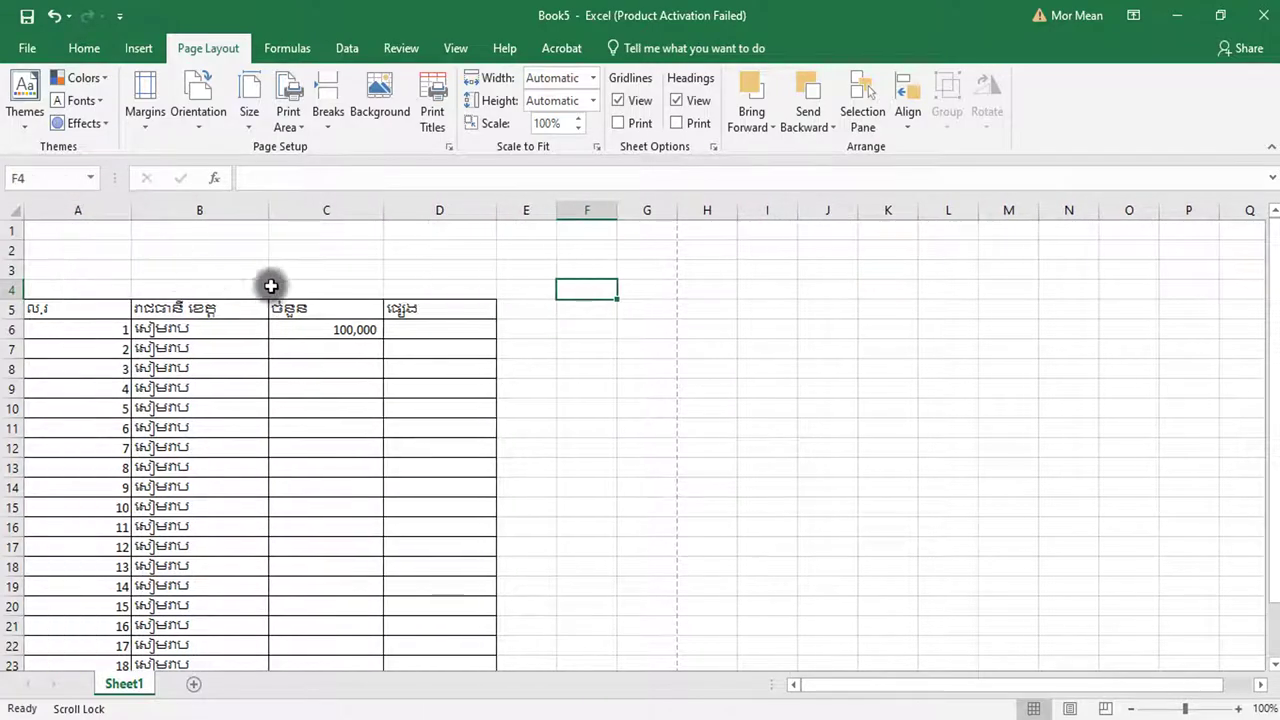
pyautogui.moveTo(271, 219); pyautogui.dragTo(305, 219)
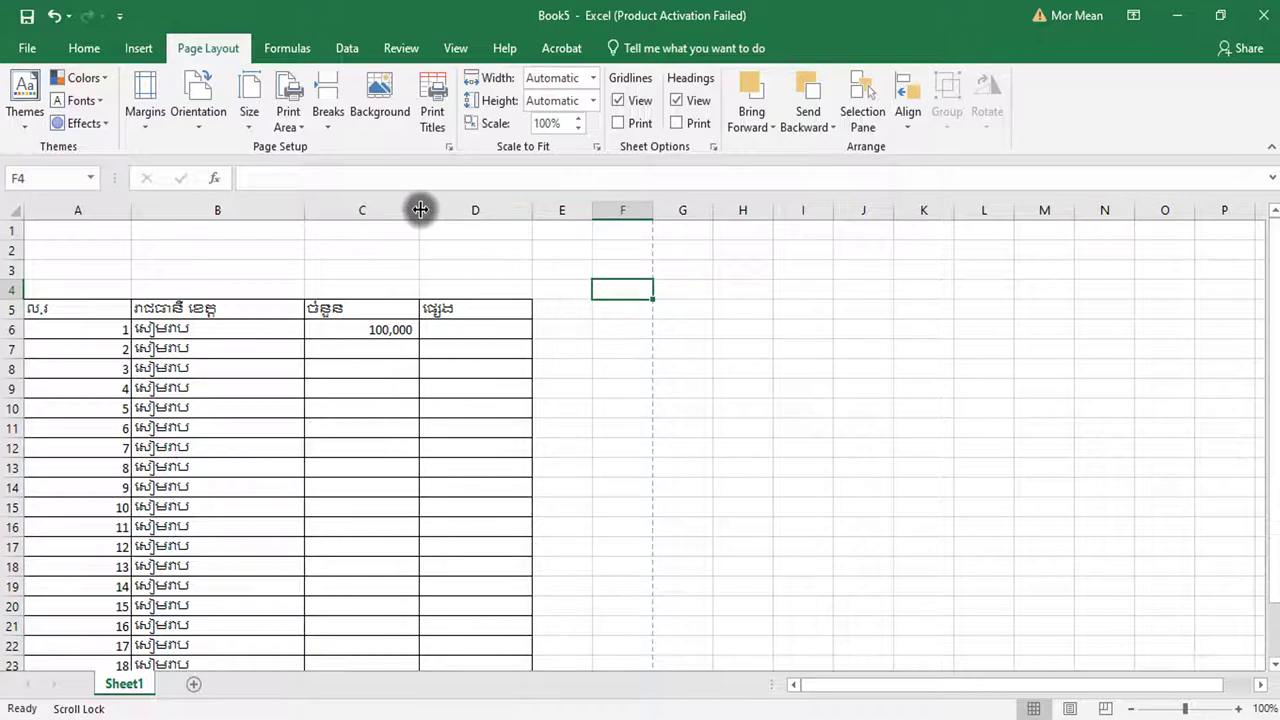
pyautogui.moveTo(308, 222); pyautogui.dragTo(287, 228)
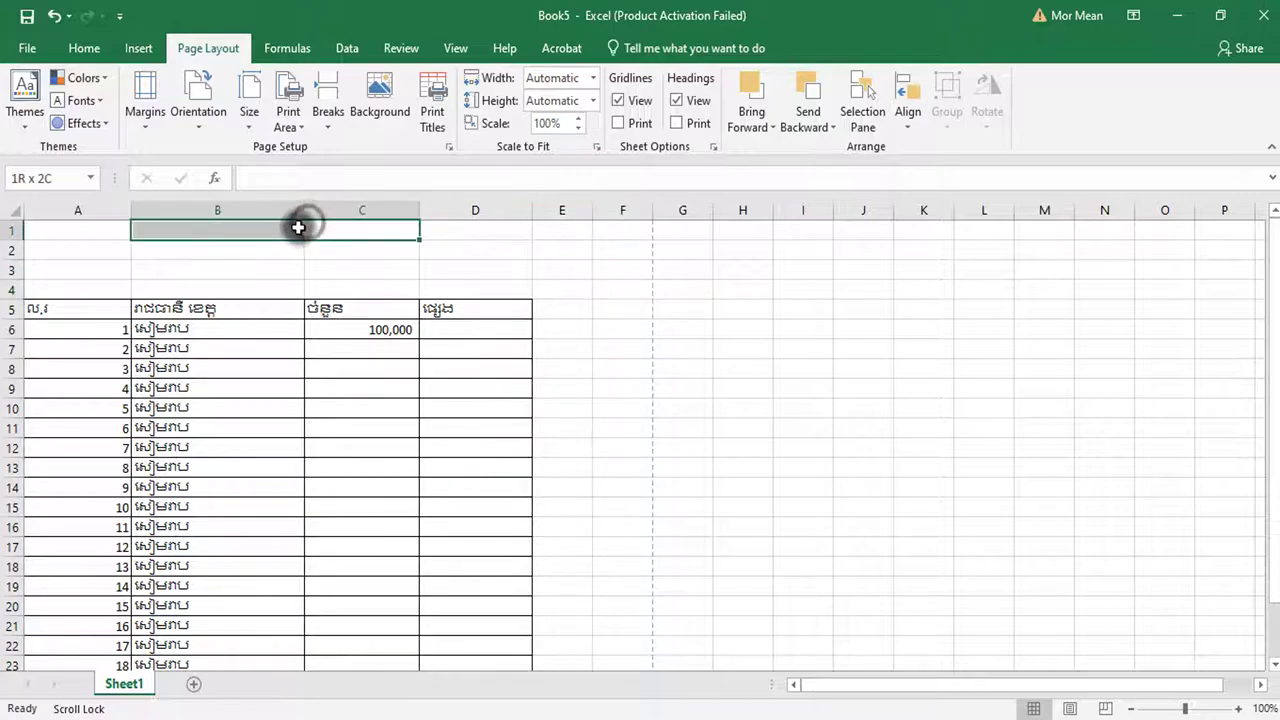
pyautogui.click(313, 212)
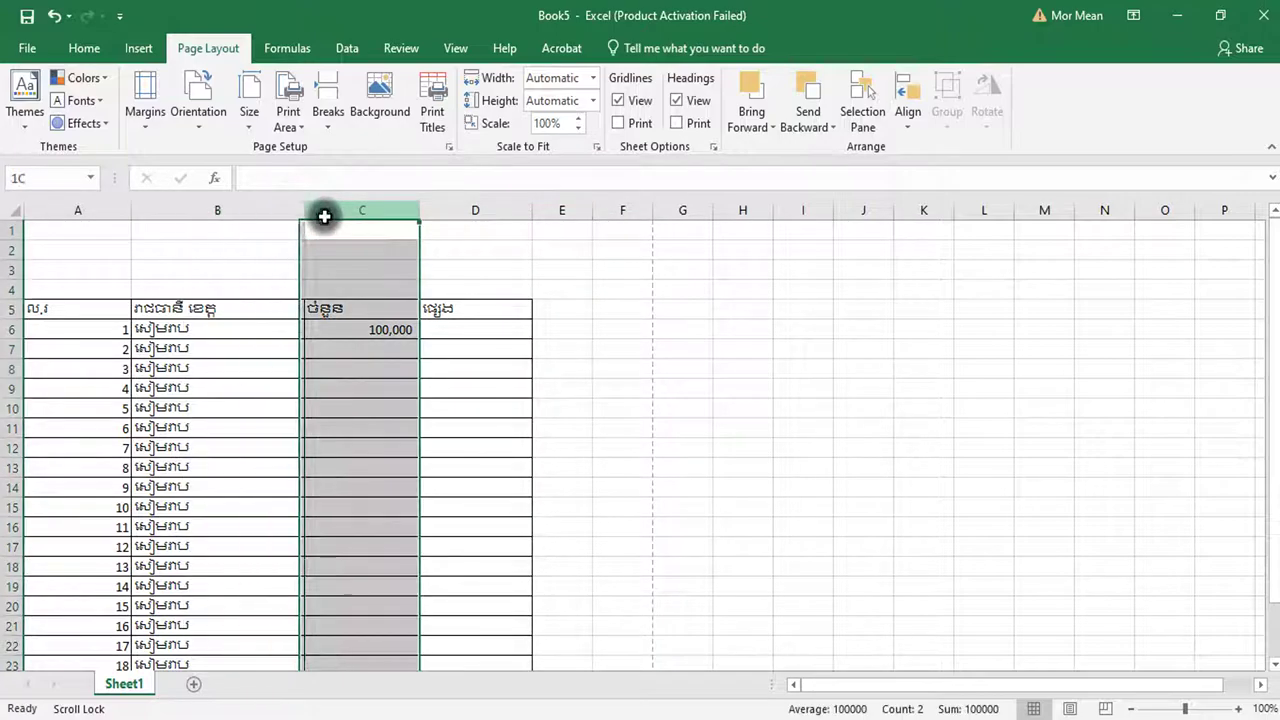
pyautogui.click(258, 231)
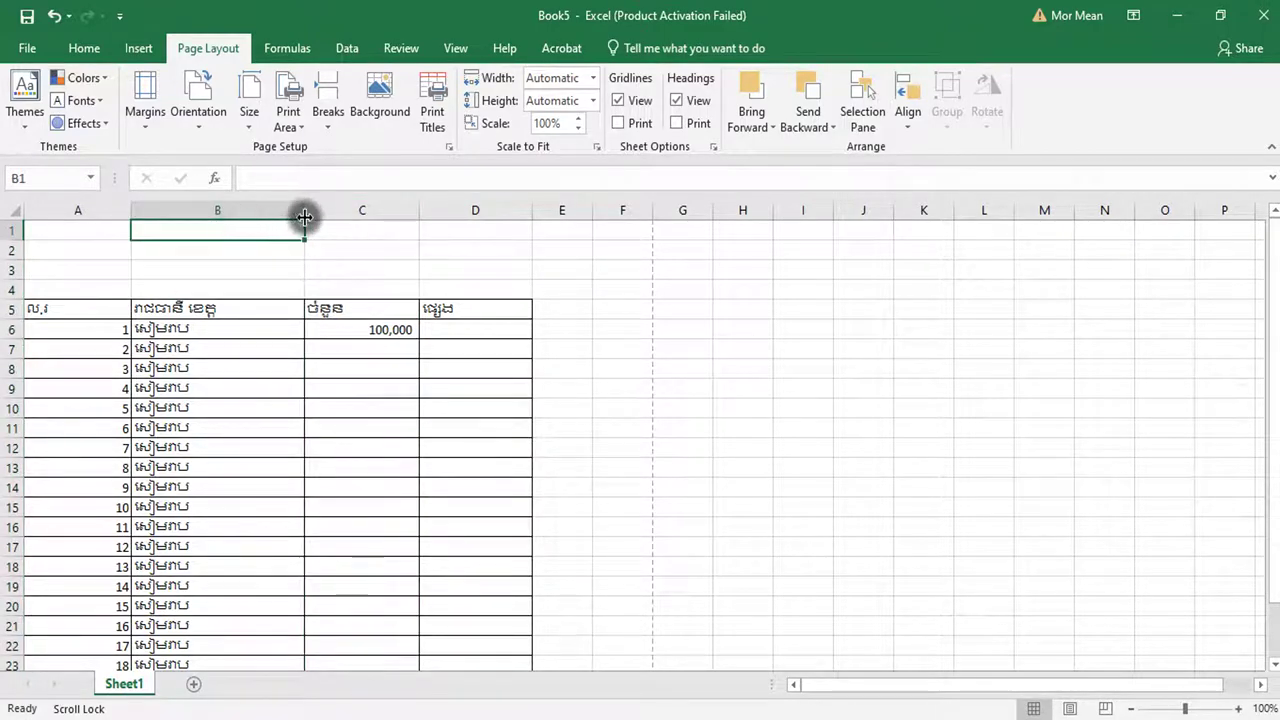
pyautogui.moveTo(305, 211); pyautogui.dragTo(291, 211)
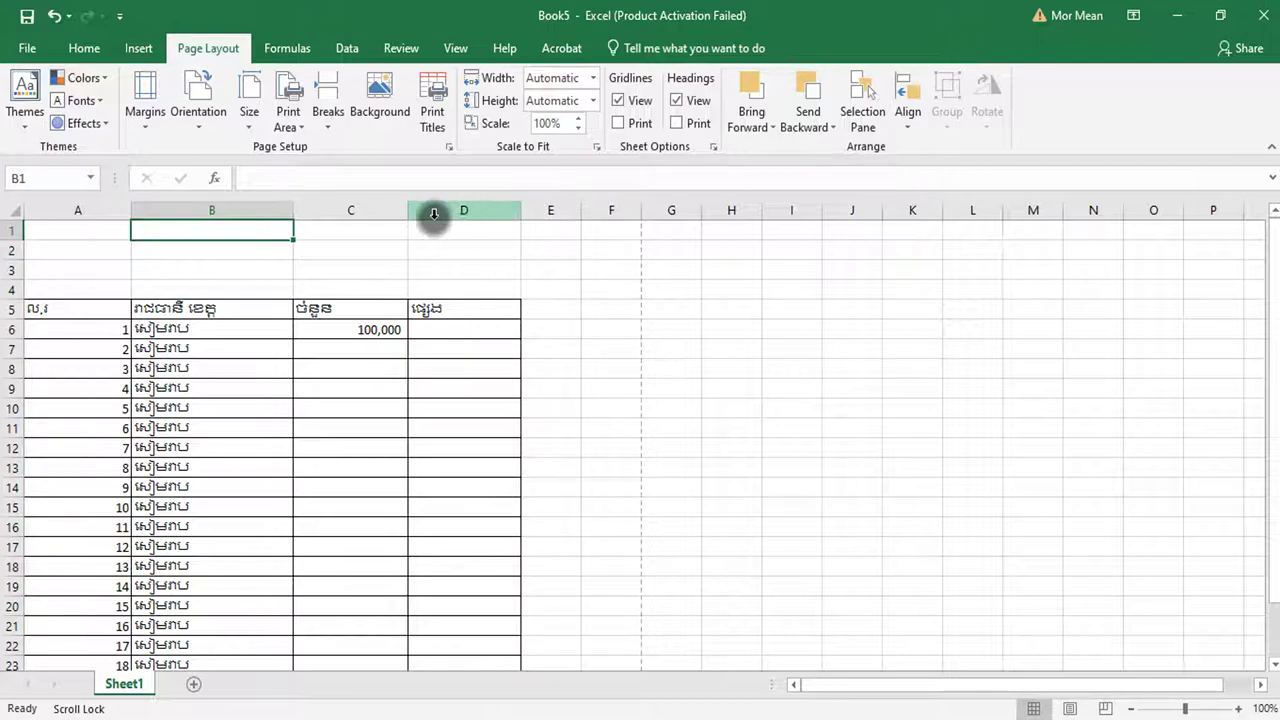
pyautogui.moveTo(408, 211); pyautogui.dragTo(472, 206)
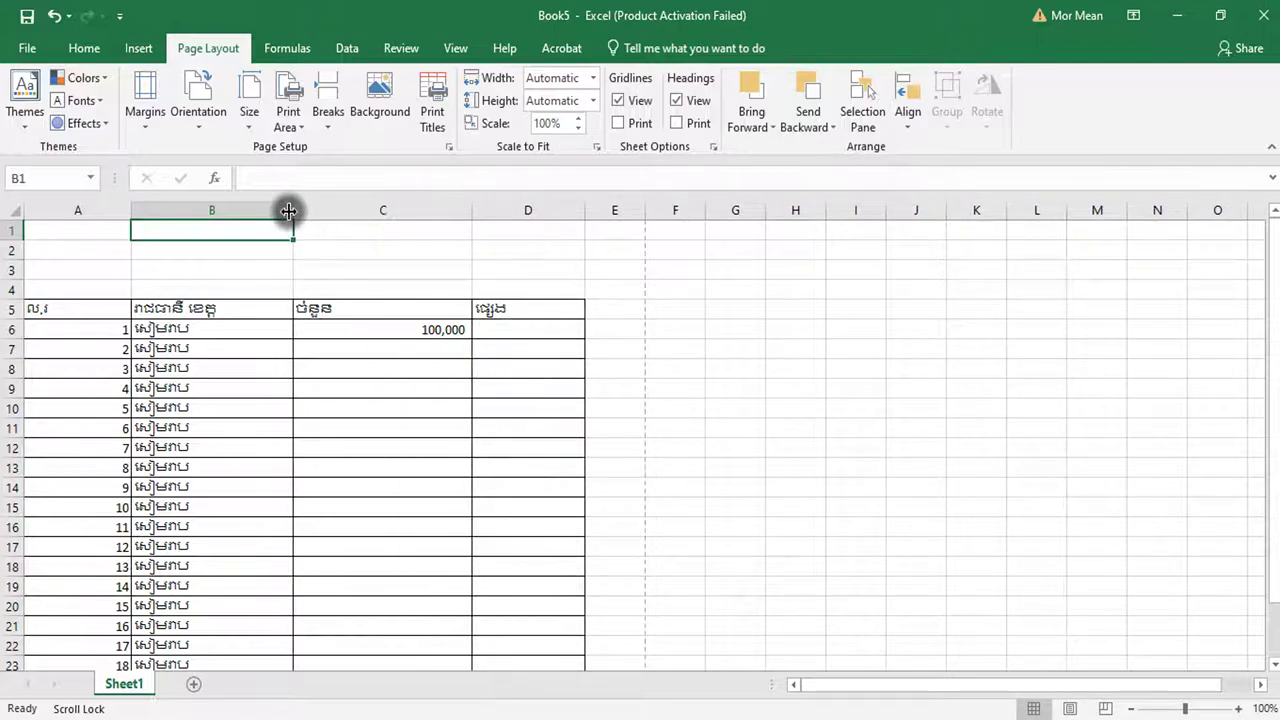
pyautogui.moveTo(297, 208); pyautogui.dragTo(313, 208)
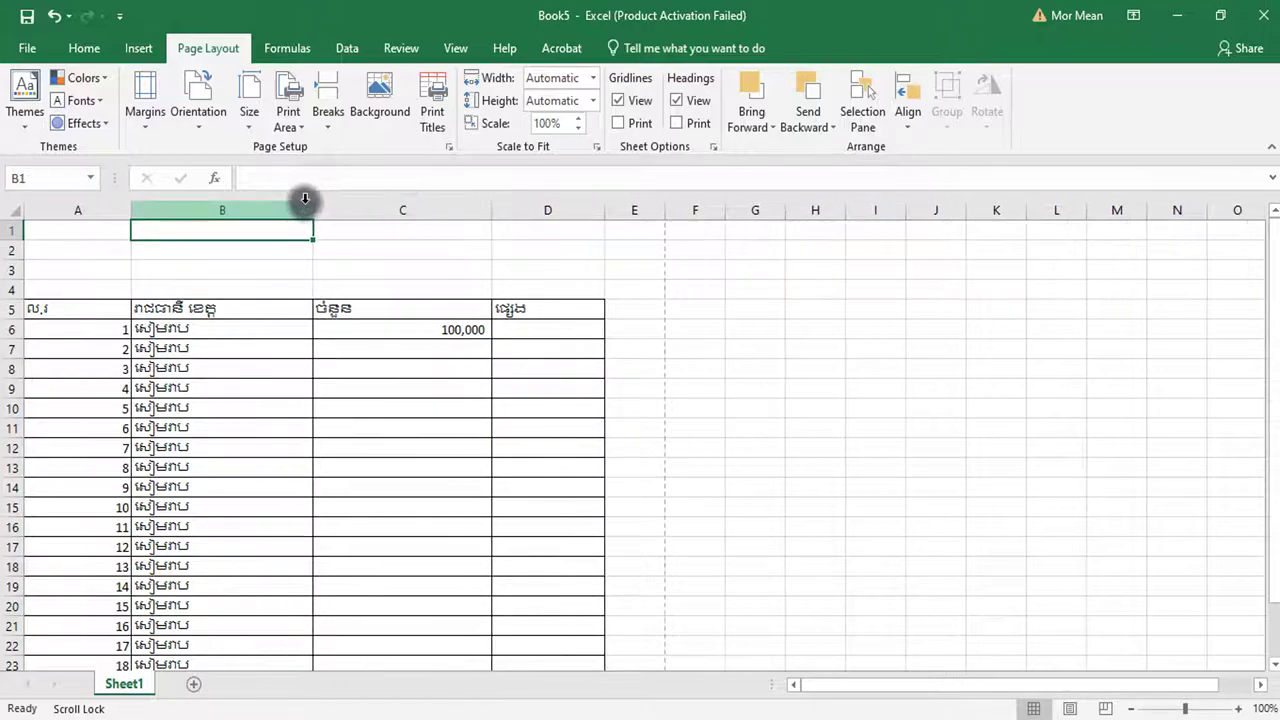
pyautogui.click(750, 367)
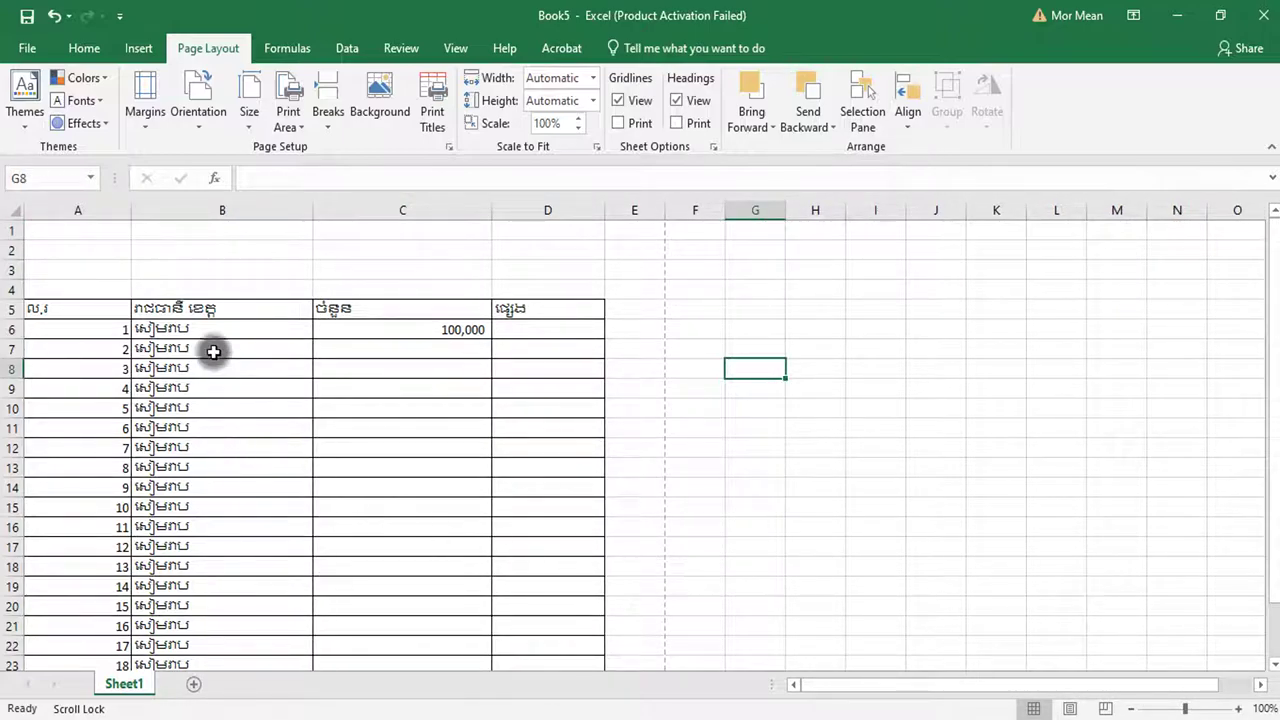
# Step: Check the widened table's printout on the Legal page in print preview, then return to the sheet
pyautogui.click(22, 50)
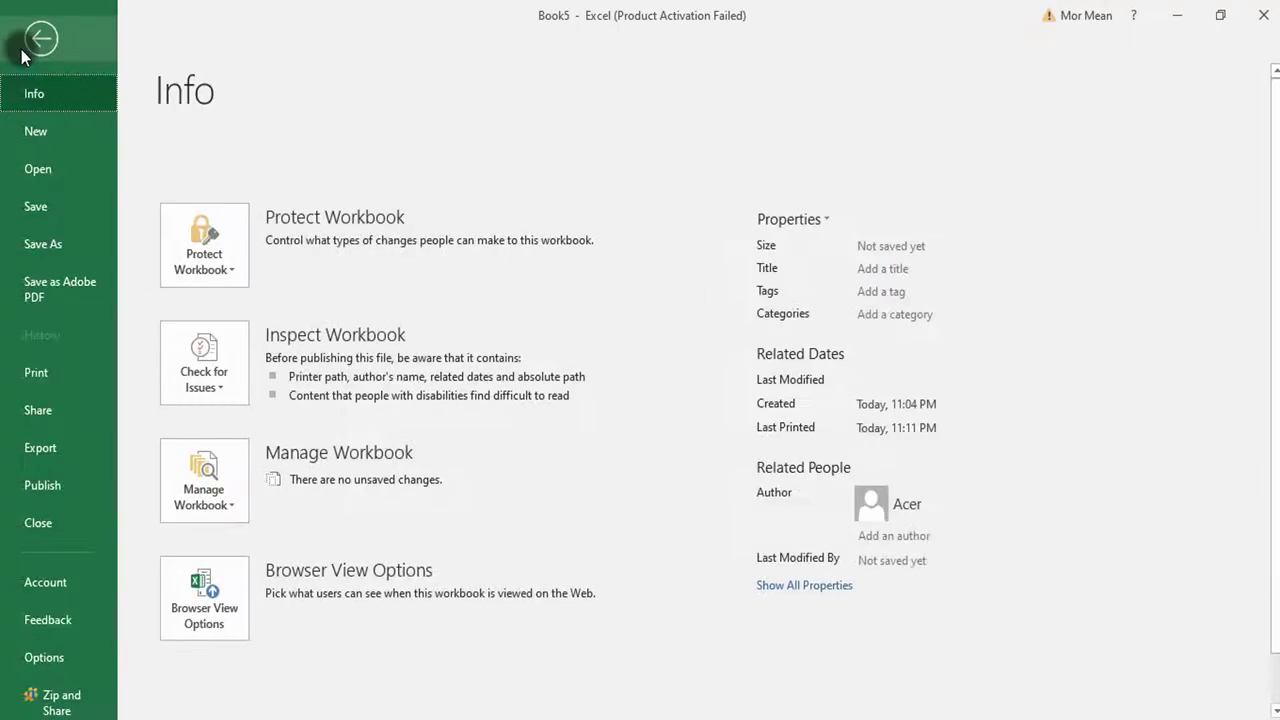
pyautogui.click(47, 374)
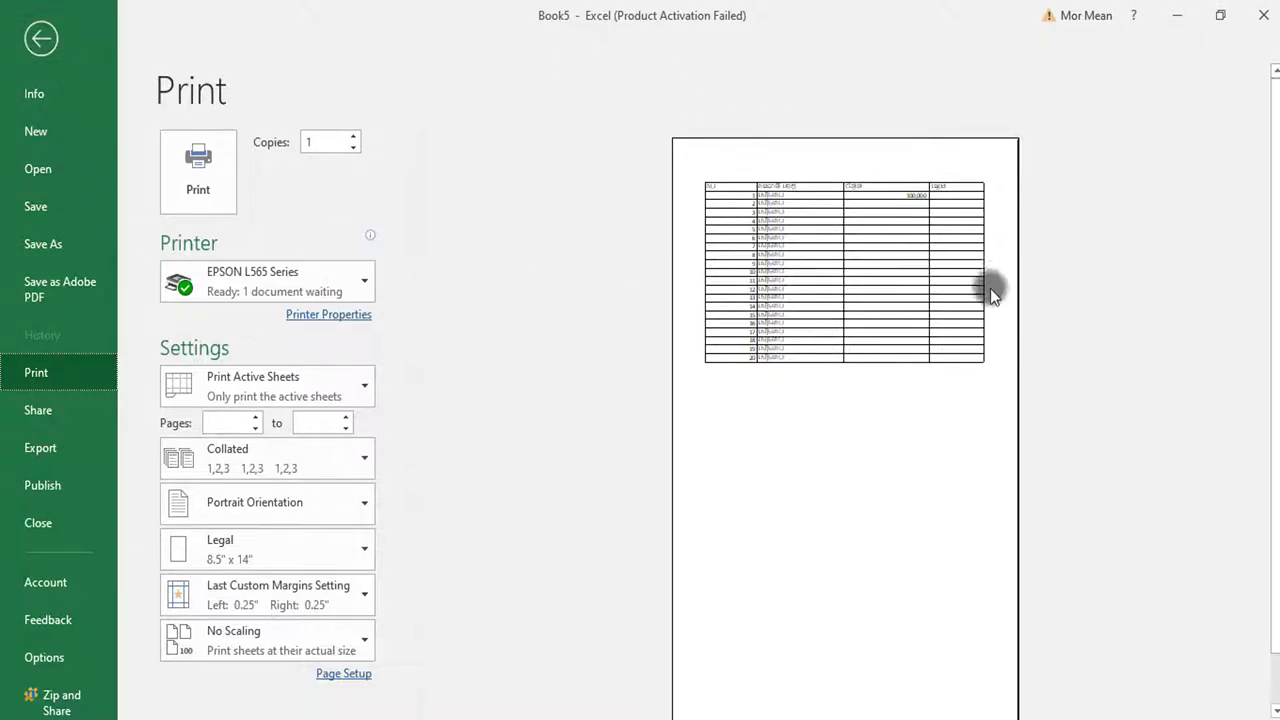
pyautogui.click(44, 43)
# Step: Scroll down and back up to review the bordered table from A5 to D25
pyautogui.scroll(-2, 580, 578)
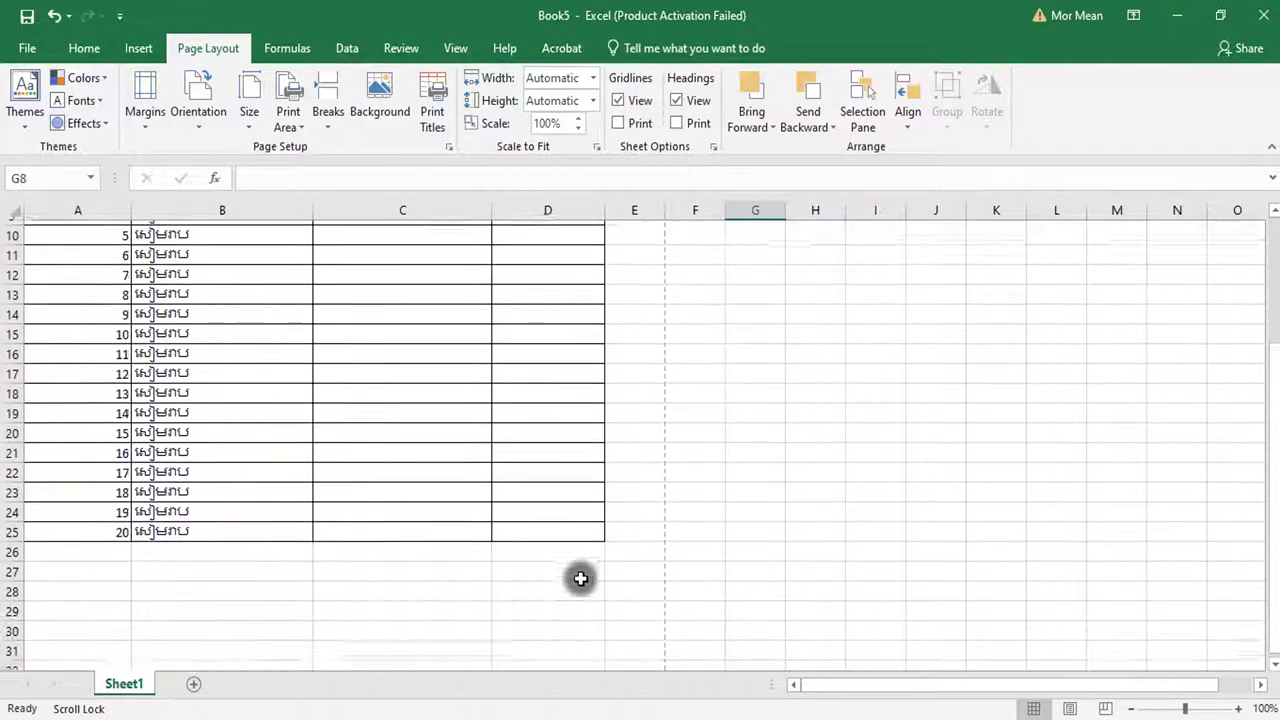
pyautogui.scroll(3, 580, 578)
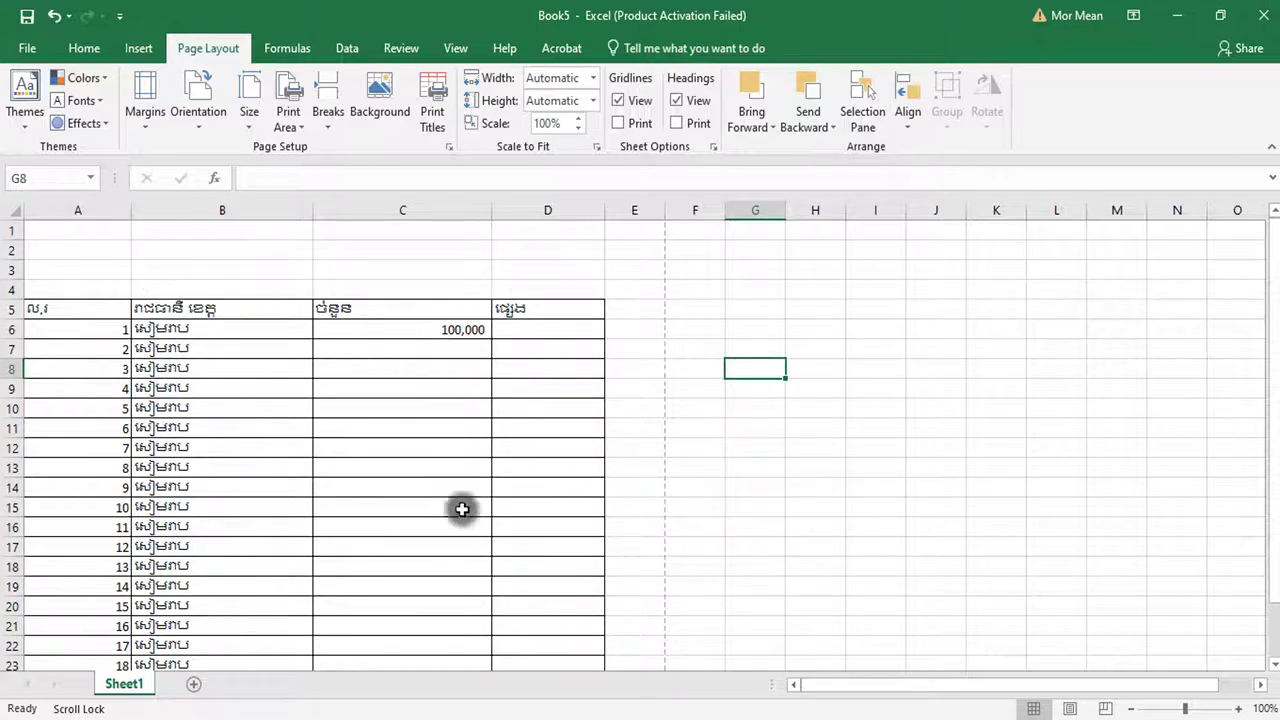
pyautogui.scroll(-4, 438, 515)
pyautogui.scroll(-1, 438, 515)
pyautogui.scroll(5, 434, 514)
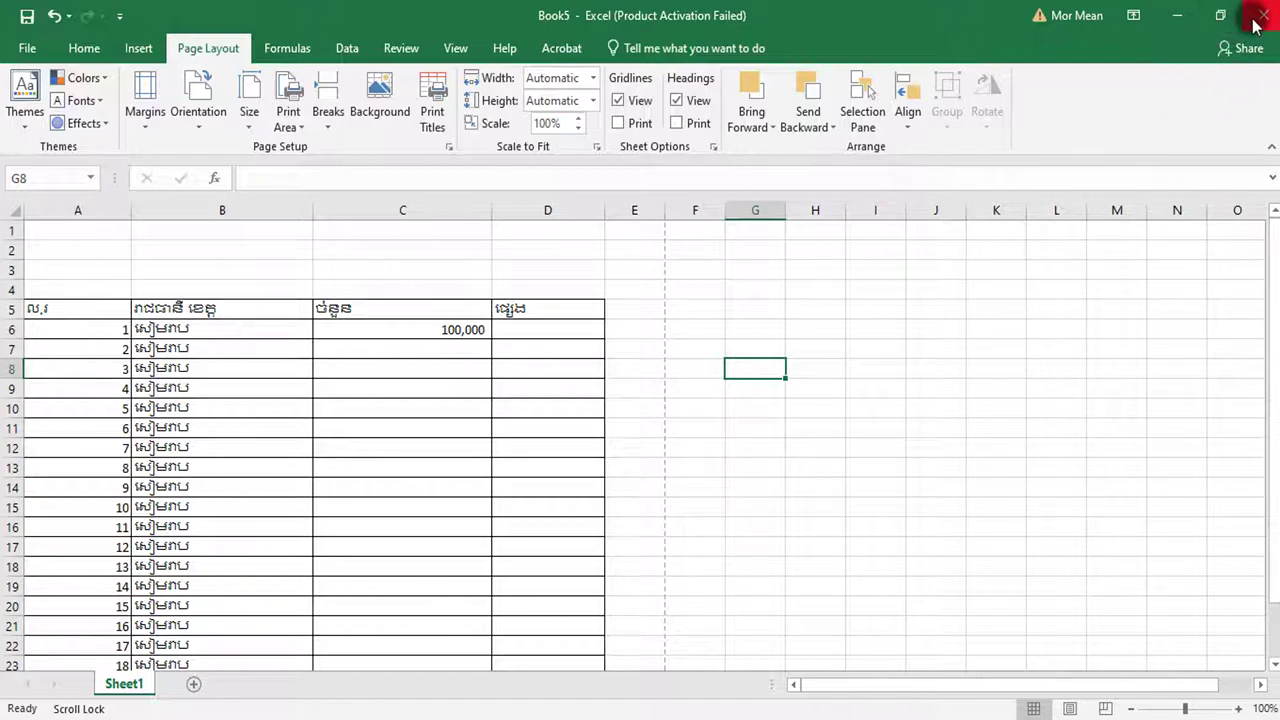
# Step: Minimize Excel to reveal the desktop and the oCam recorder window
pyautogui.click(1189, 18)
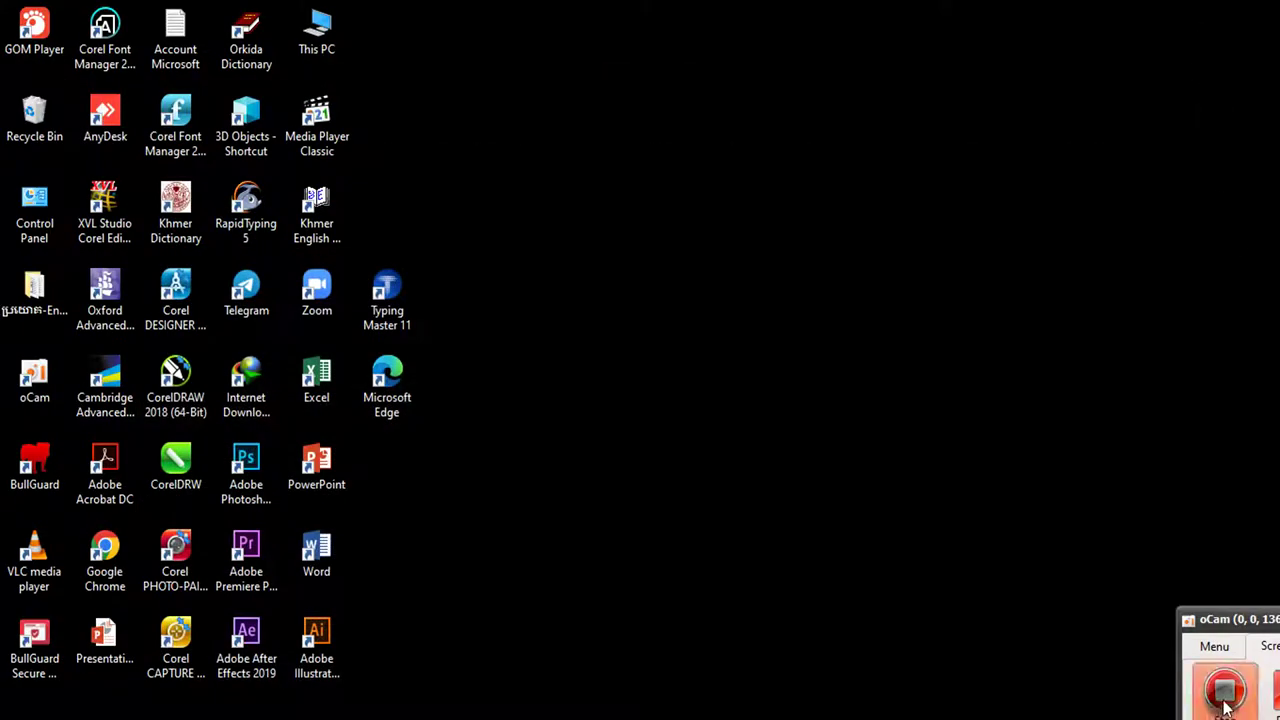